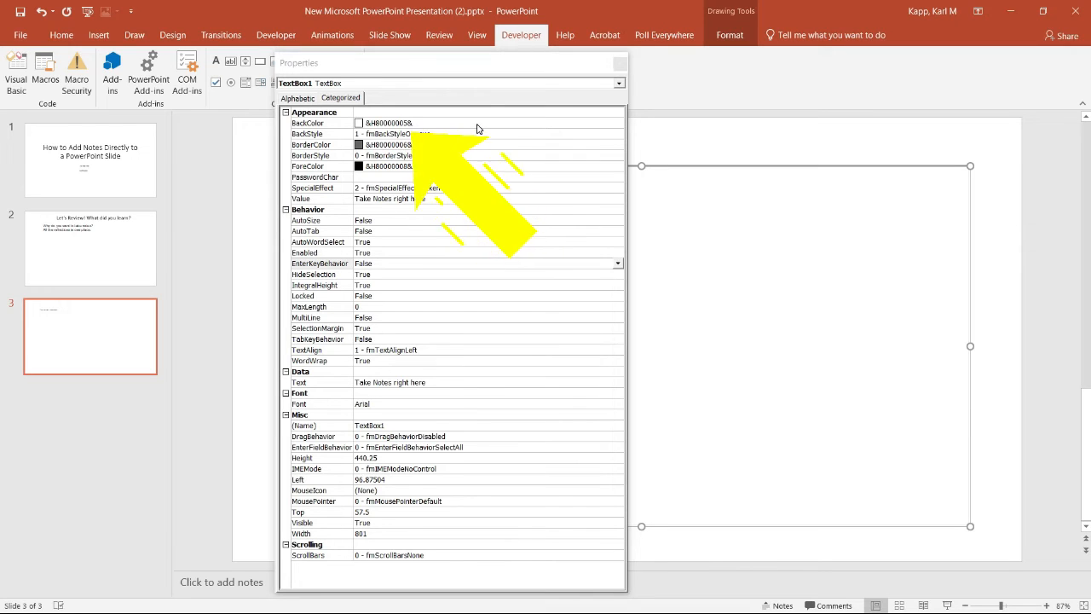
# Set the text box's BackColor to the palette's light yellow (&H00C0FFFF&) and preview the slide in the slide show
pyautogui.click(596, 127)
pyautogui.click(618, 123)
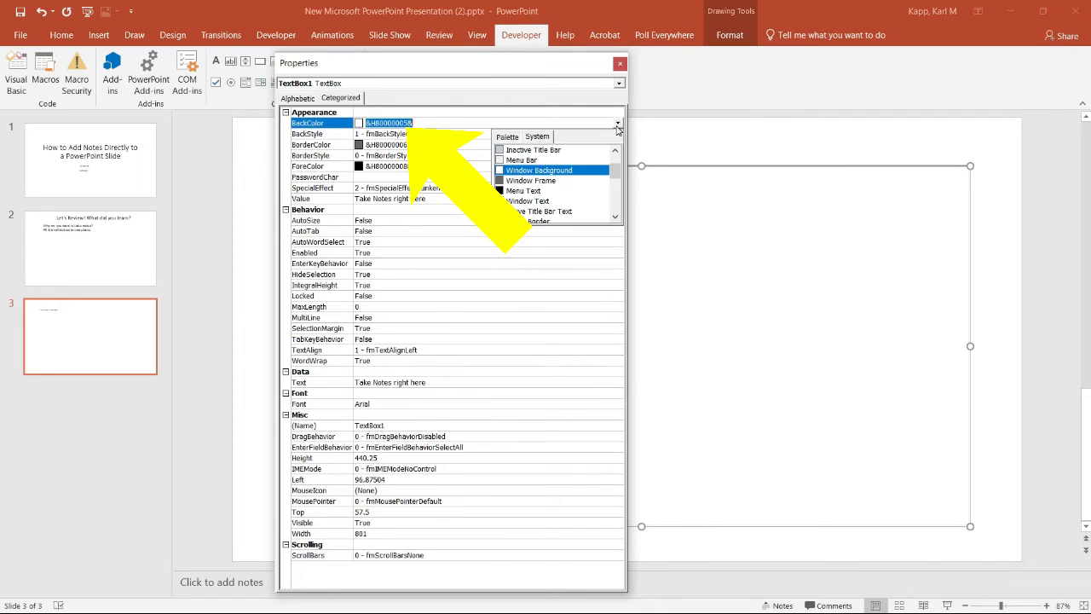
pyautogui.click(515, 138)
pyautogui.click(529, 151)
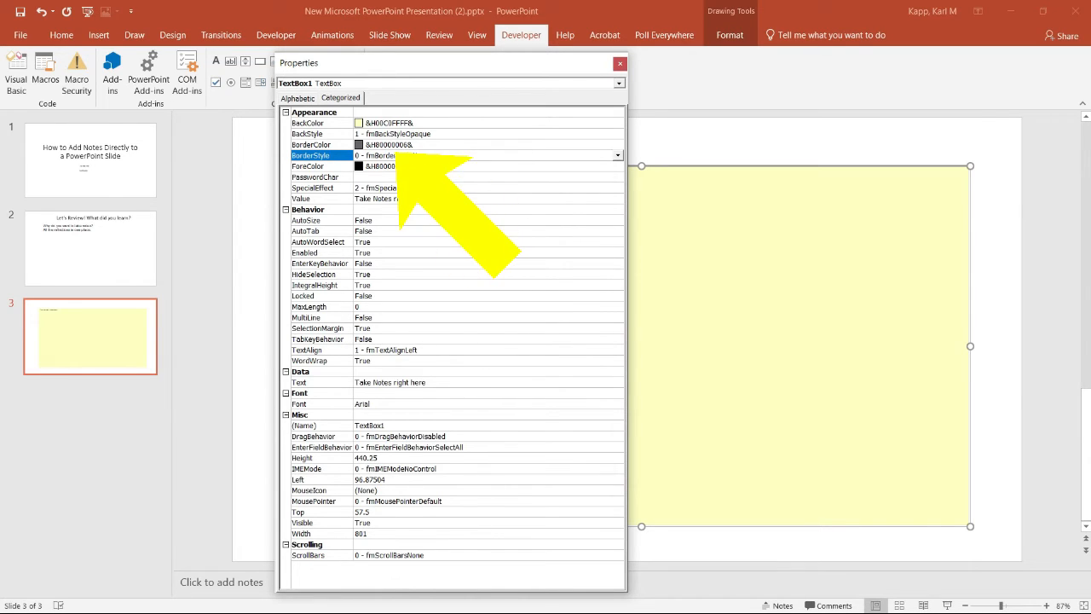
pyautogui.click(947, 605)
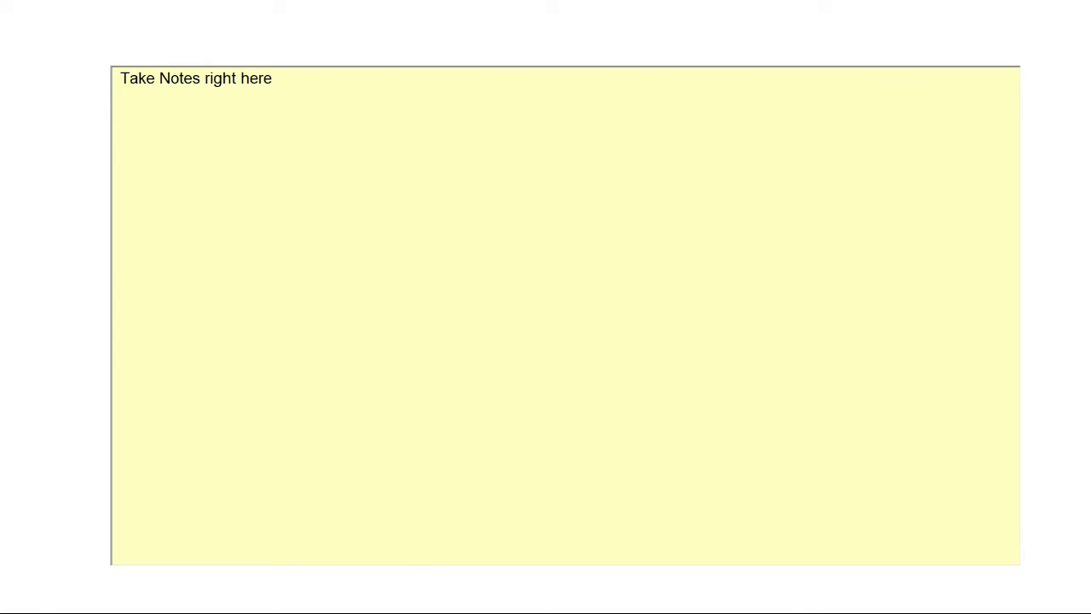
pyautogui.press('Escape')
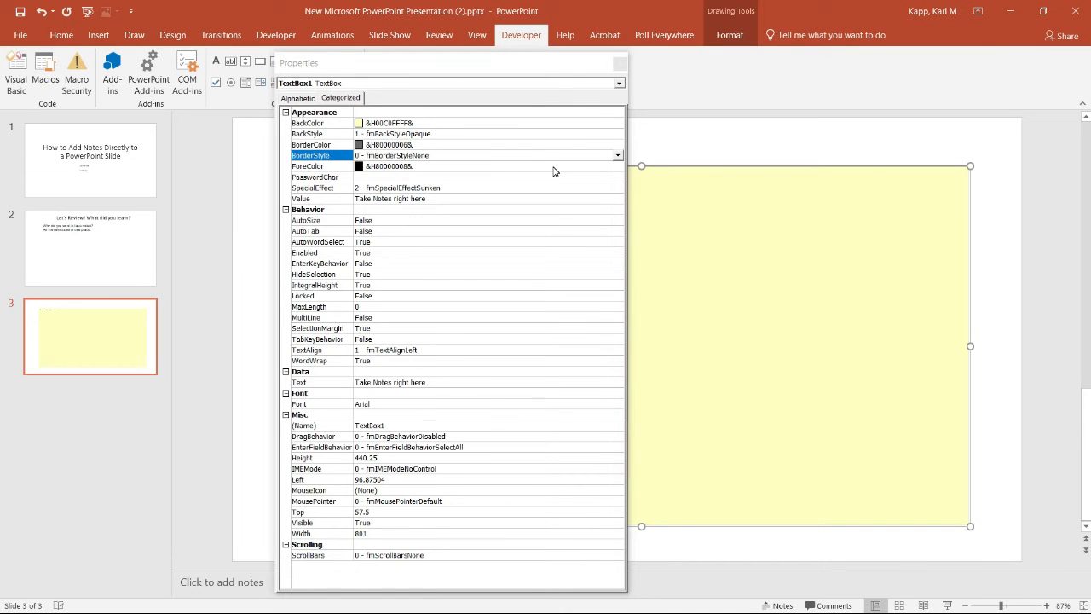
# Set the text box's BorderStyle to 1 - fmBorderStyleSingle and preview the slide in the slide show
pyautogui.click(618, 155)
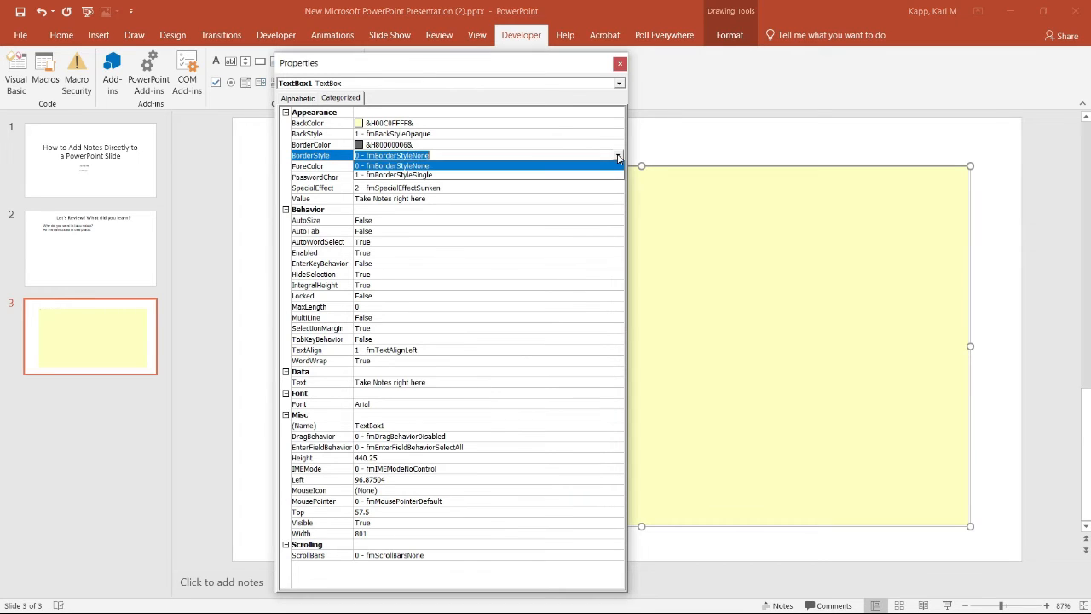
pyautogui.click(427, 175)
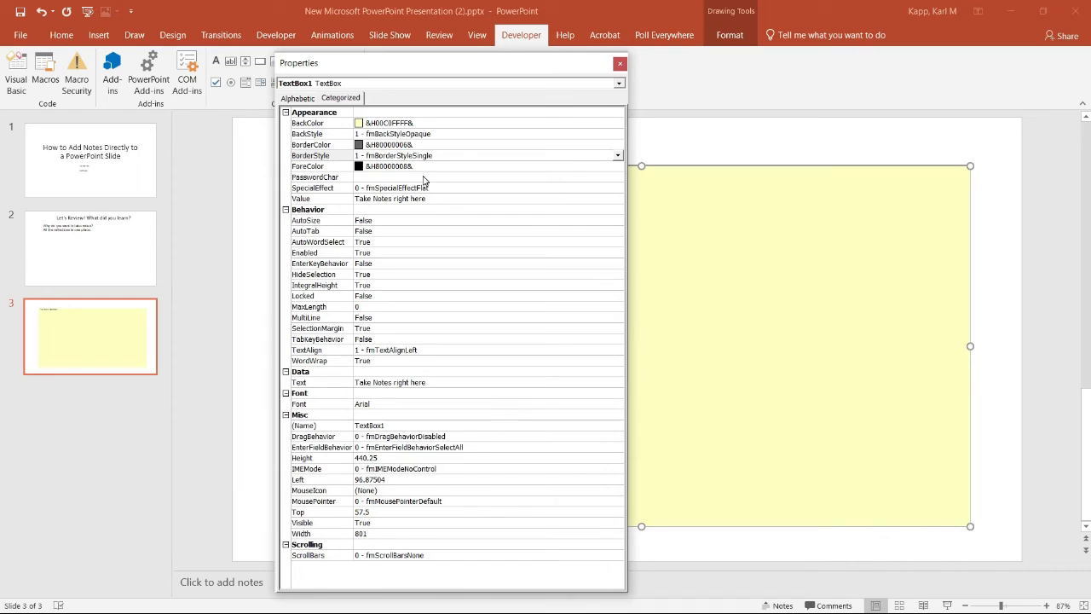
pyautogui.click(946, 606)
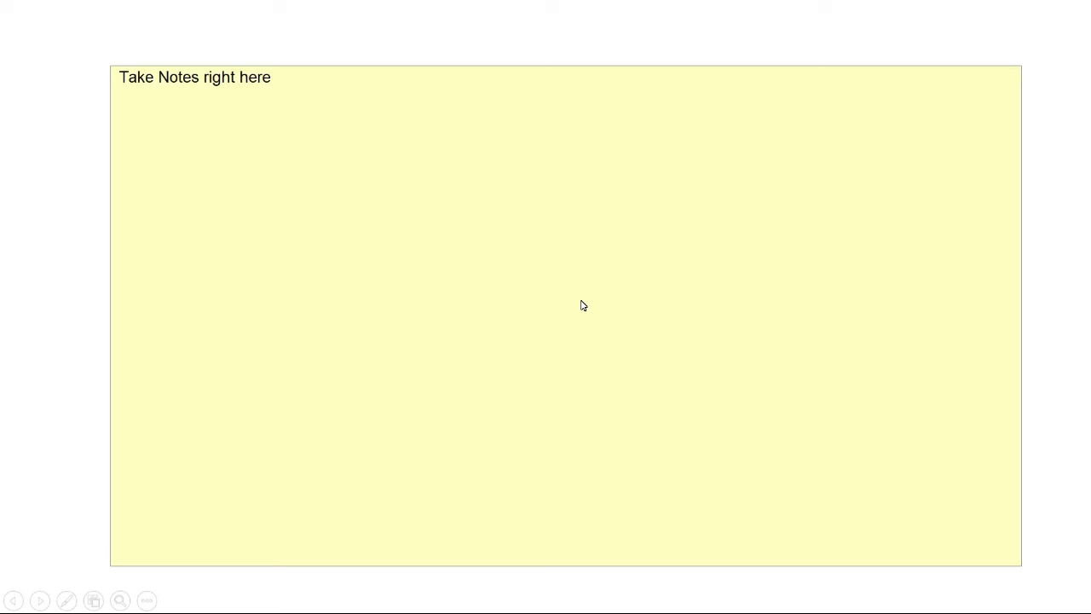
pyautogui.press('Escape')
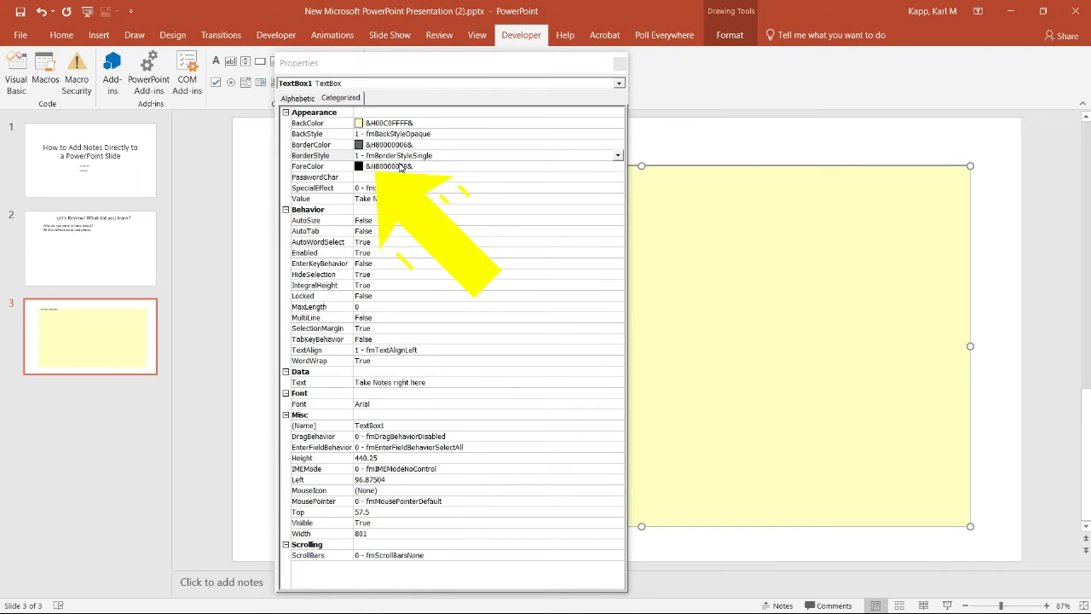
# Set the text box's ForeColor to the palette's bright red (&H000000FF&) and preview the slide in the slide show
pyautogui.click(454, 165)
pyautogui.click(618, 166)
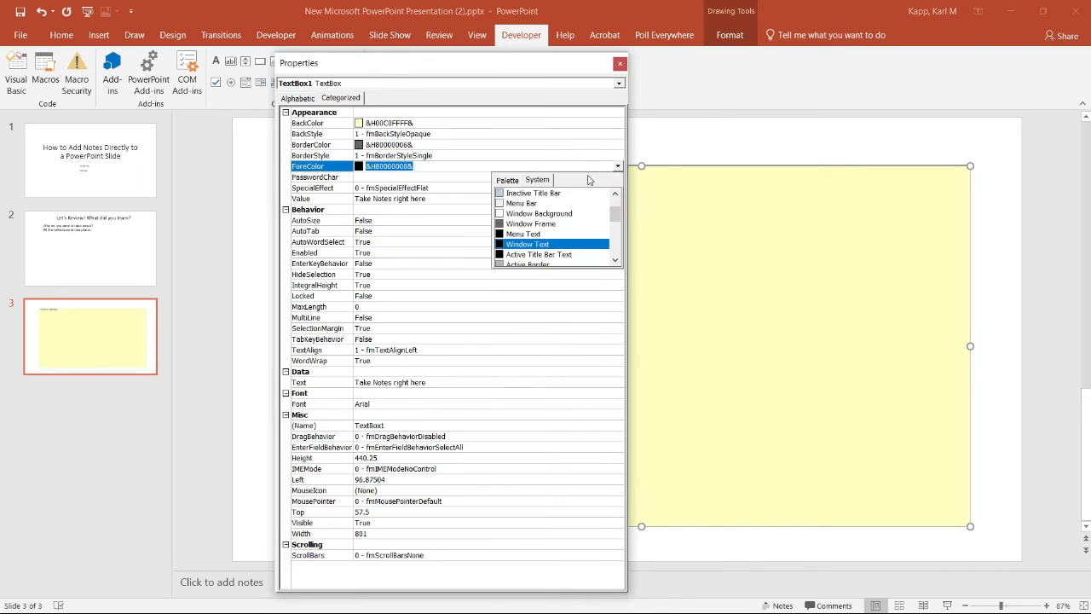
pyautogui.click(508, 180)
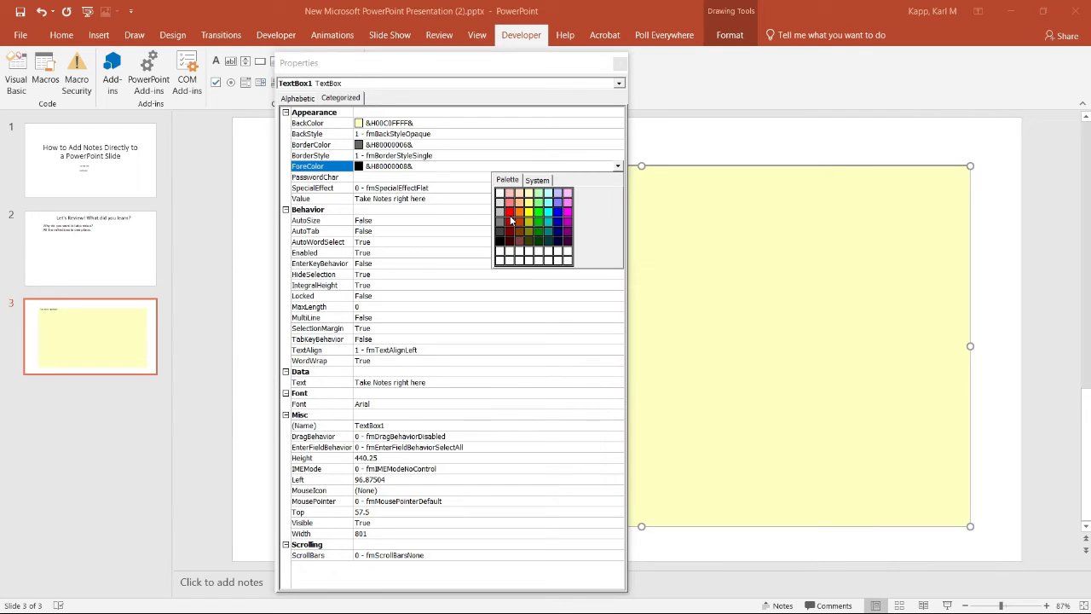
pyautogui.click(511, 214)
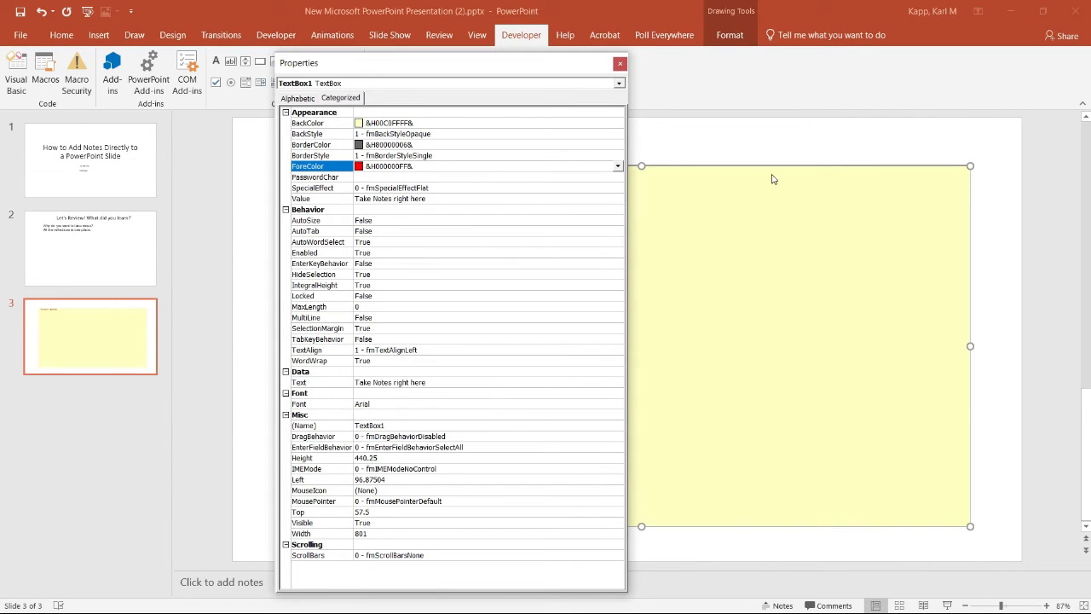
pyautogui.click(947, 605)
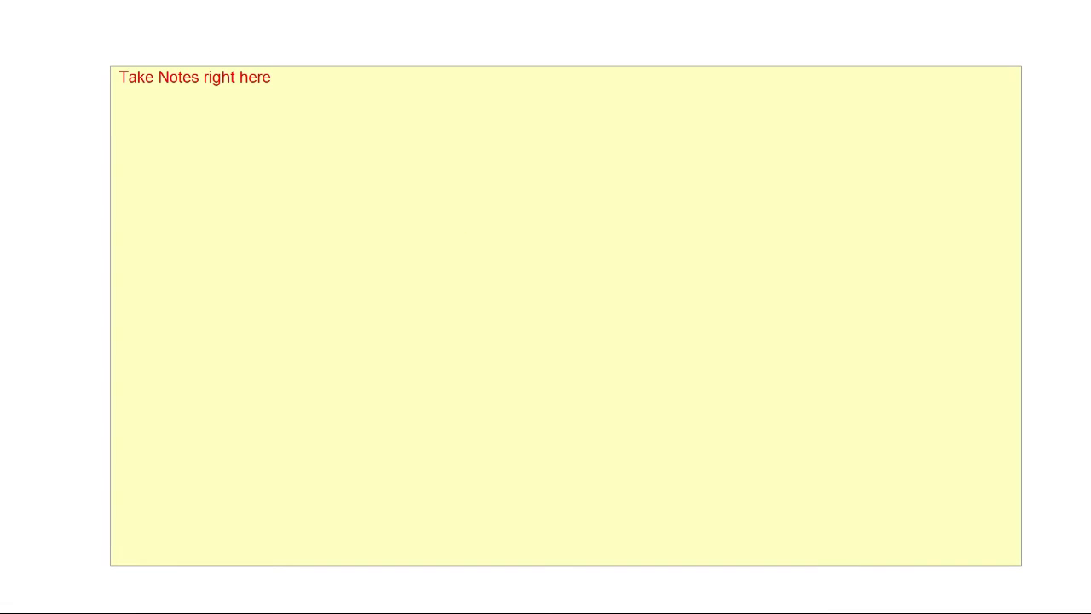
pyautogui.press('Escape')
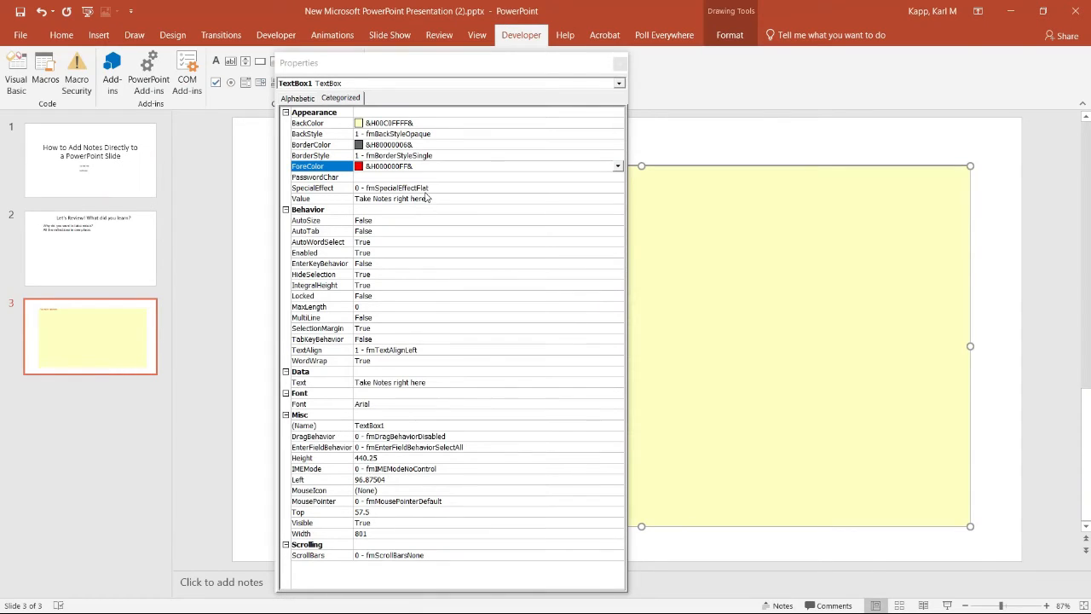
# Set the text box's ForeColor to black (&H00000000&) from the palette
pyautogui.click(617, 167)
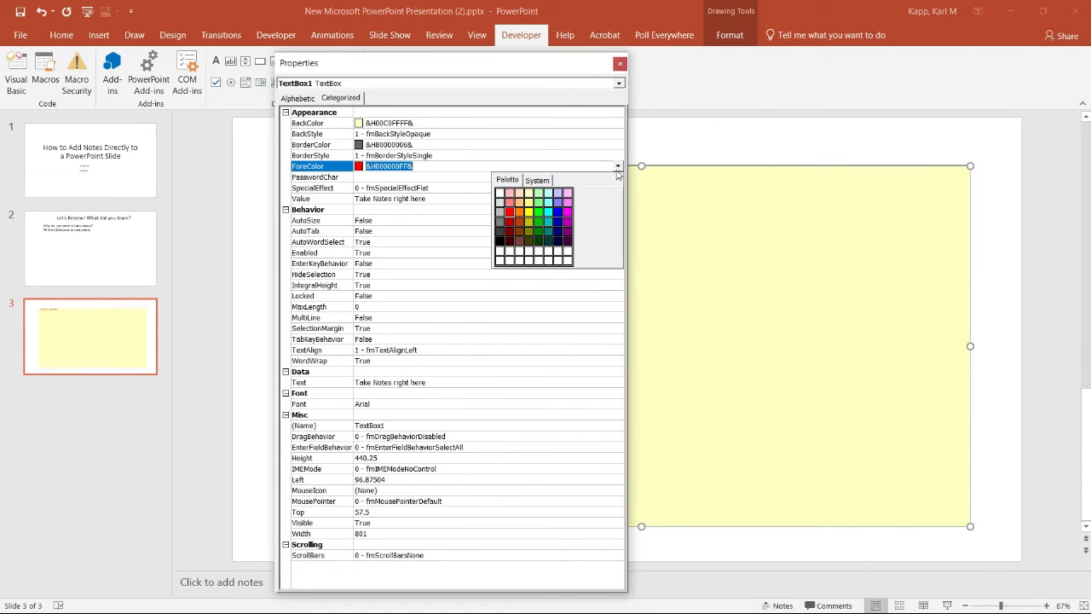
pyautogui.click(501, 241)
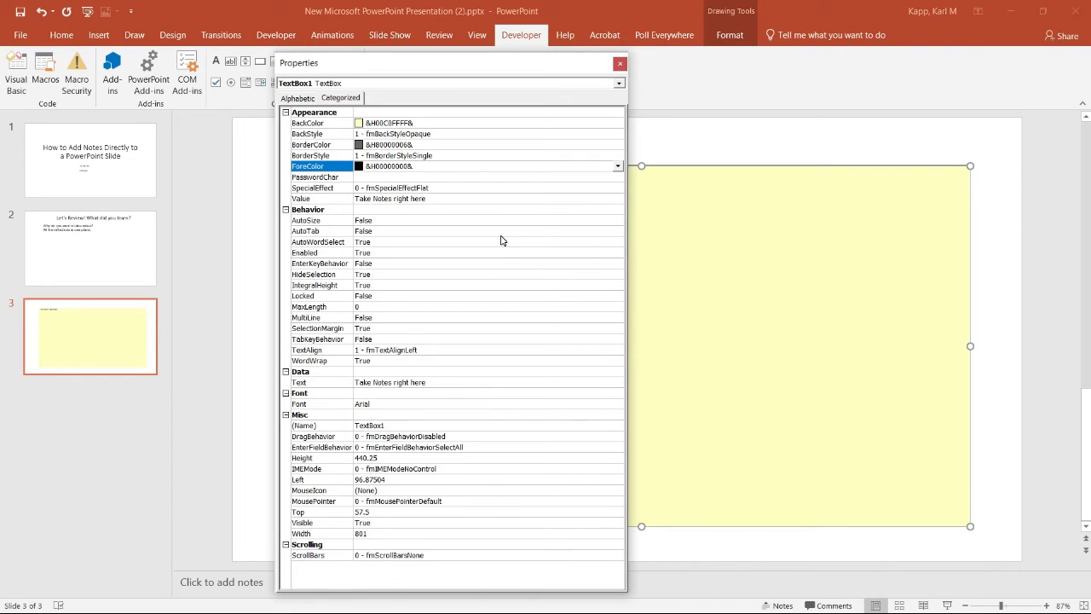
# Set the text box's BorderColor to the palette's bright green (&H0000FF00&) and preview the slide in the slide show
pyautogui.click(457, 146)
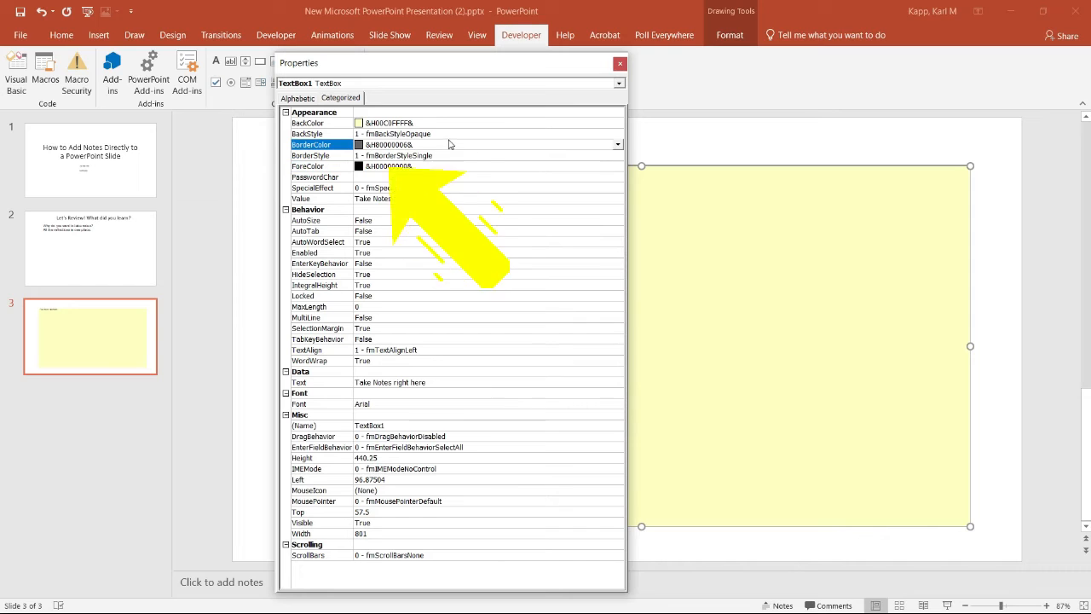
pyautogui.click(617, 146)
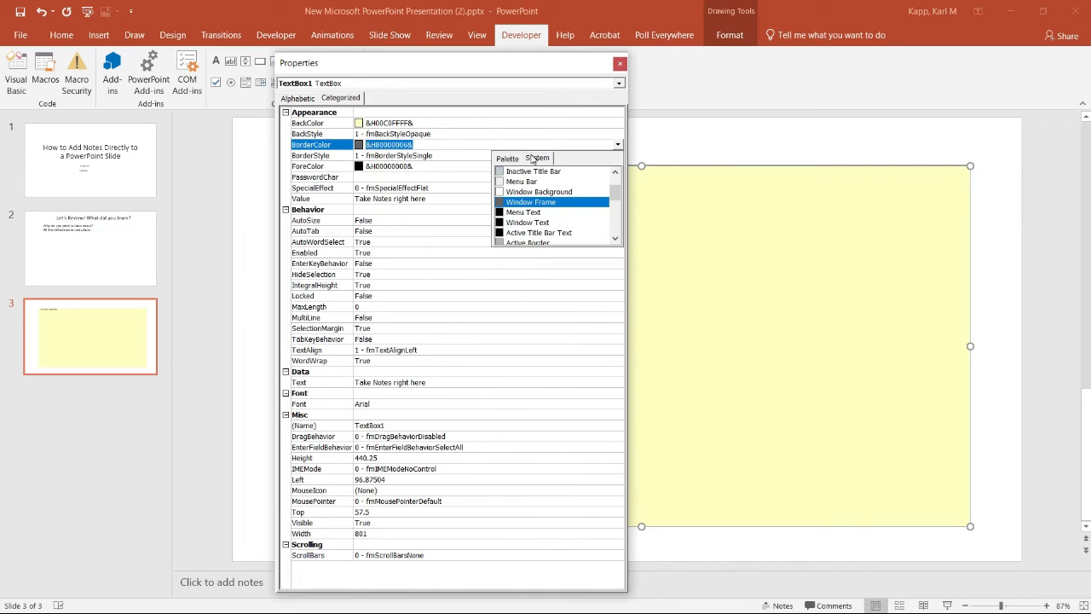
pyautogui.click(509, 159)
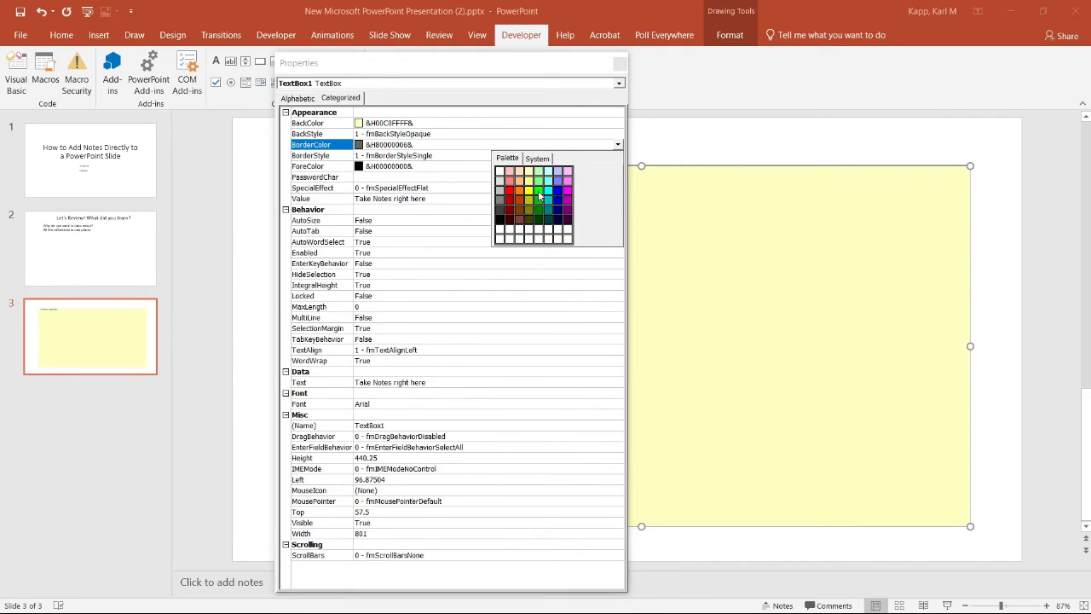
pyautogui.click(539, 191)
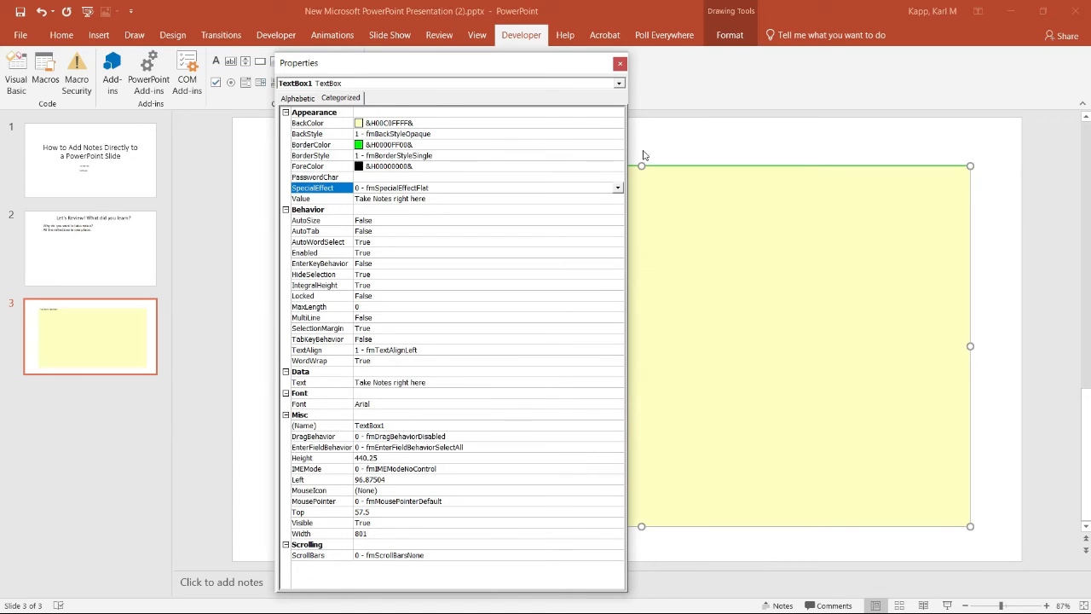
pyautogui.click(948, 603)
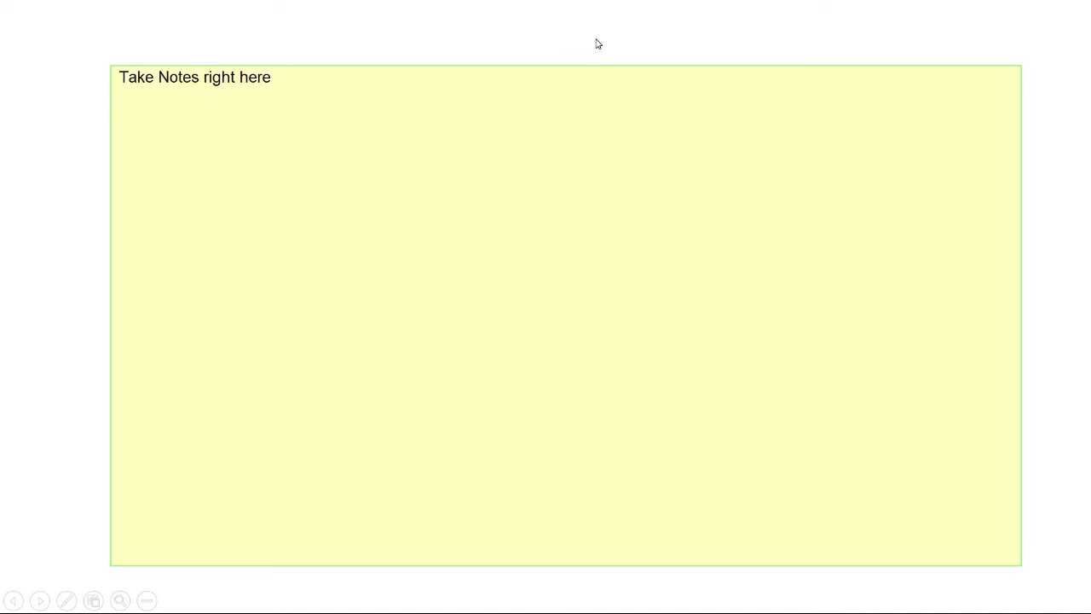
pyautogui.press('Escape')
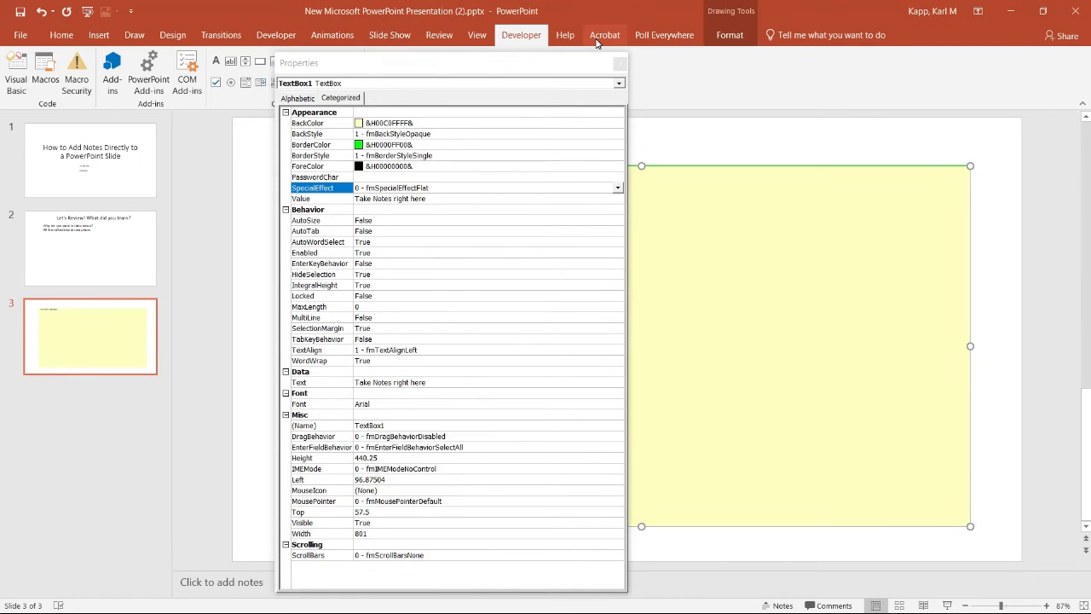
# Set the text box's BorderColor to black (&H00000000&) from the palette
pyautogui.click(443, 143)
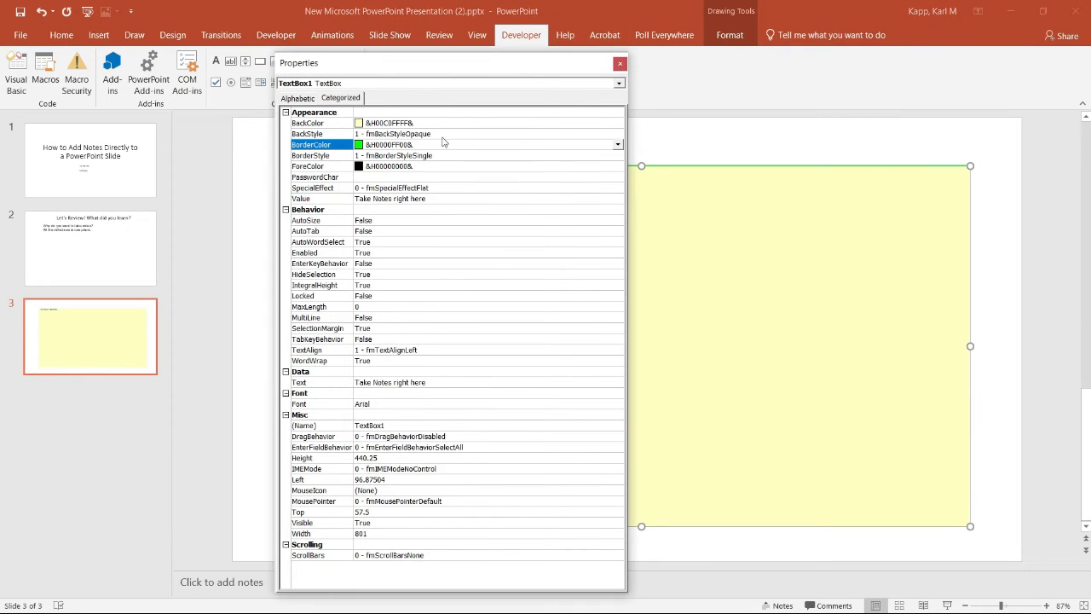
pyautogui.click(618, 145)
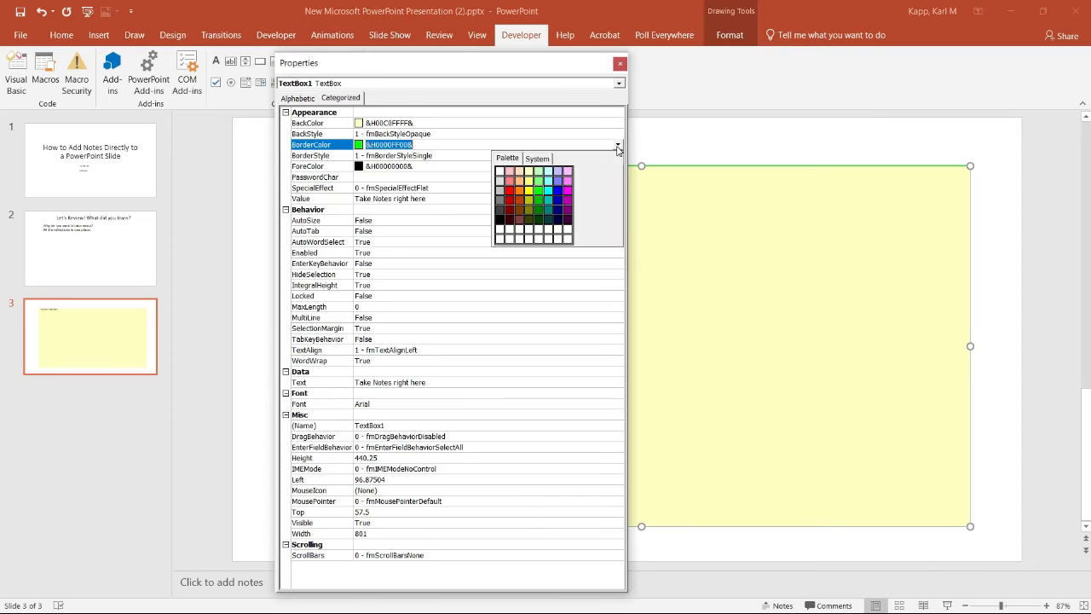
pyautogui.click(501, 219)
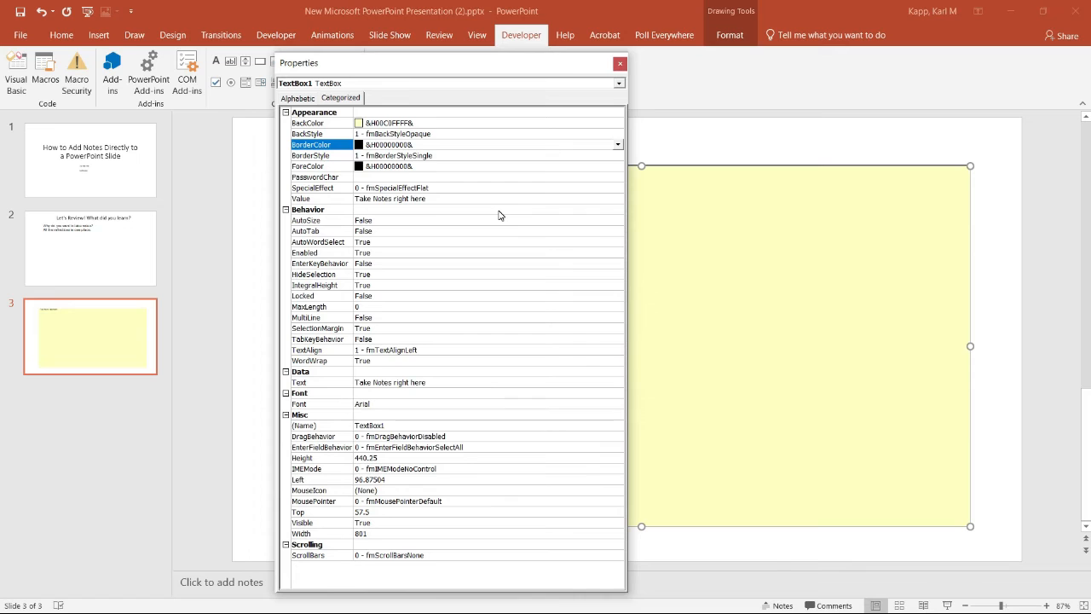
# Set the text box's EnterKeyBehavior and MultiLine properties to True
pyautogui.click(379, 265)
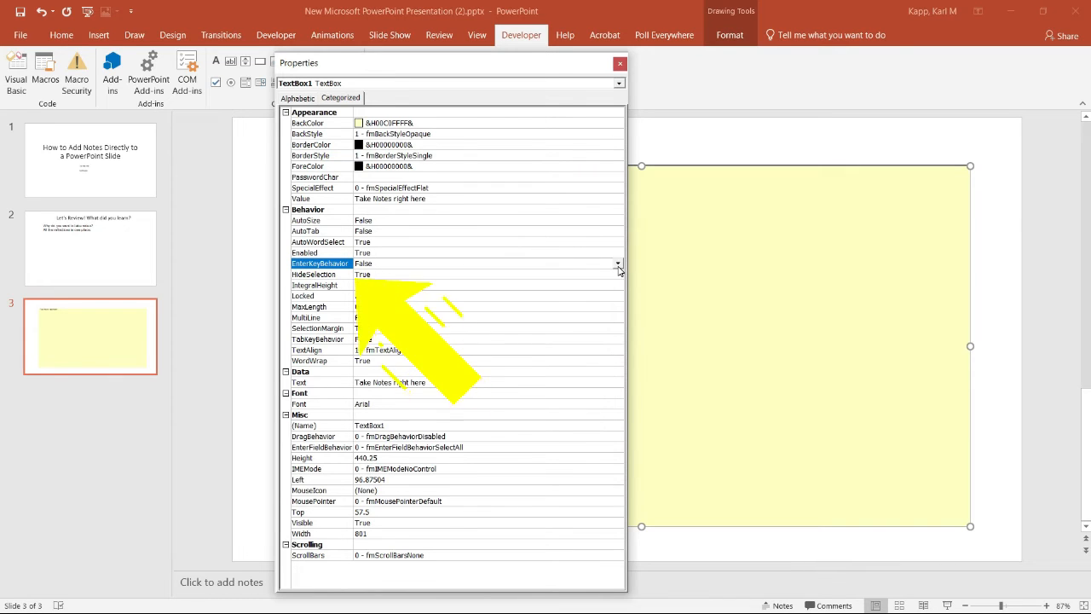
pyautogui.click(619, 266)
pyautogui.click(372, 275)
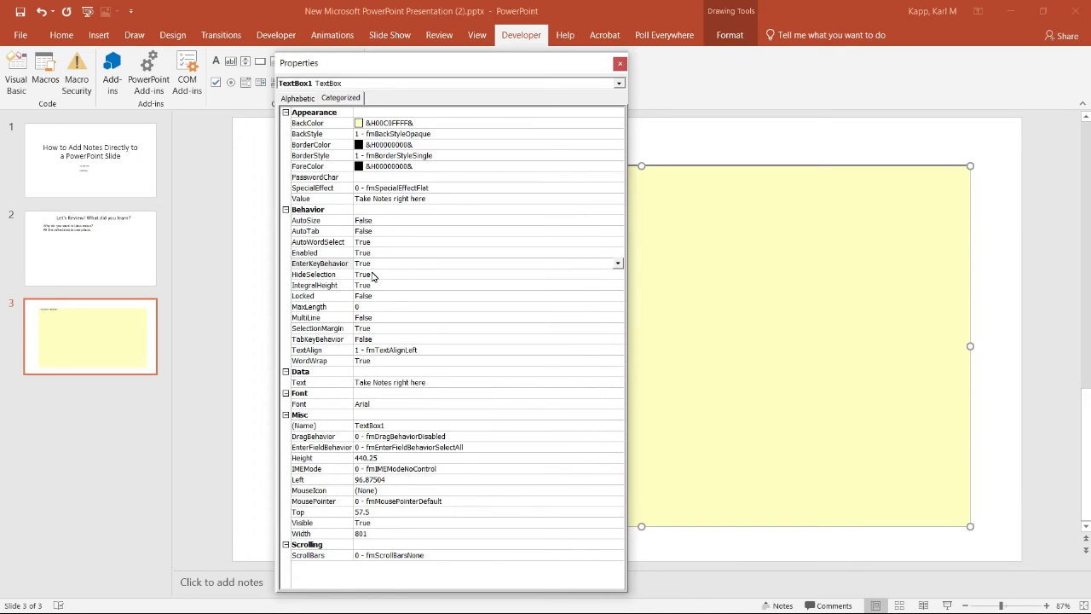
pyautogui.doubleClick(372, 317)
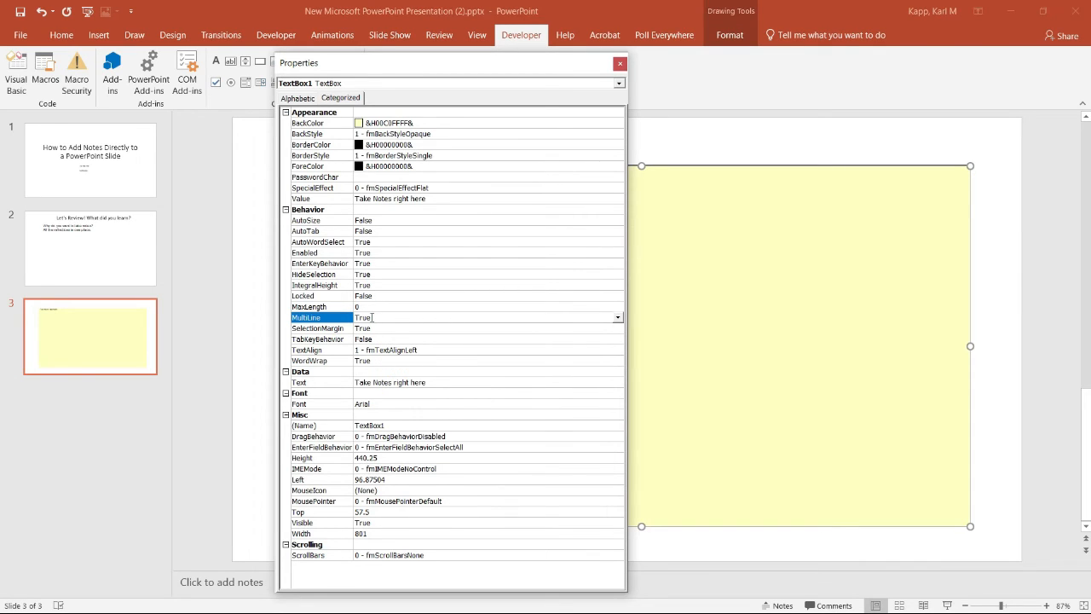
# Set the text box's font to Comic Sans MS, Regular, size 26, and preview the slide in the slide show
pyautogui.doubleClick(387, 406)
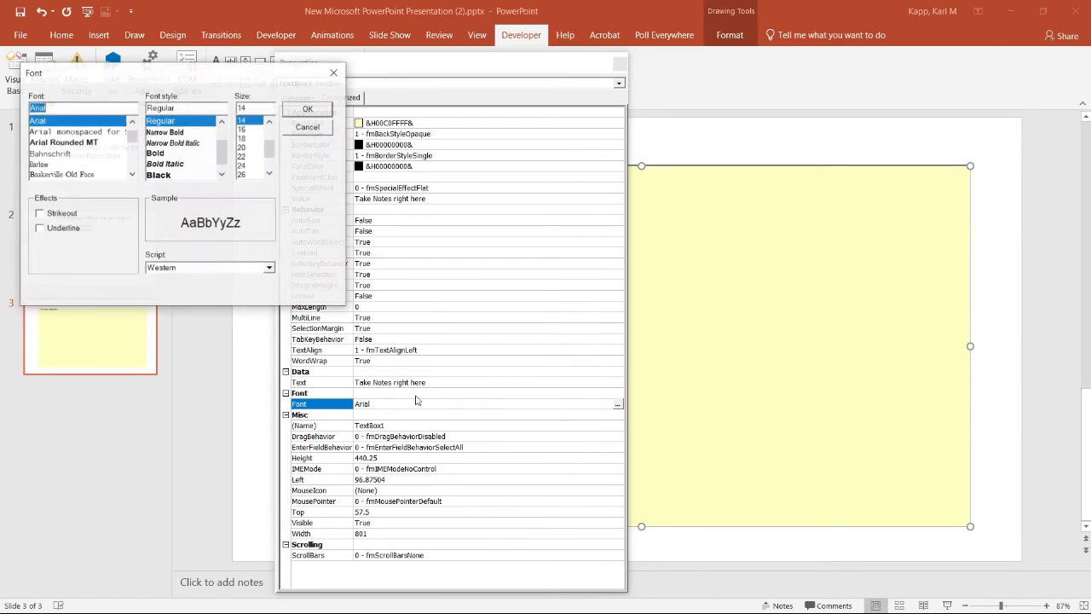
pyautogui.click(132, 174)
pyautogui.click(132, 174)
pyautogui.click(132, 174)
pyautogui.click(132, 174)
pyautogui.click(132, 174)
pyautogui.click(132, 173)
pyautogui.click(132, 174)
pyautogui.click(132, 174)
pyautogui.click(132, 174)
pyautogui.click(132, 174)
pyautogui.click(132, 174)
pyautogui.click(133, 174)
pyautogui.click(132, 173)
pyautogui.click(132, 174)
pyautogui.click(132, 174)
pyautogui.click(132, 174)
pyautogui.click(132, 174)
pyautogui.click(132, 174)
pyautogui.click(132, 174)
pyautogui.click(132, 174)
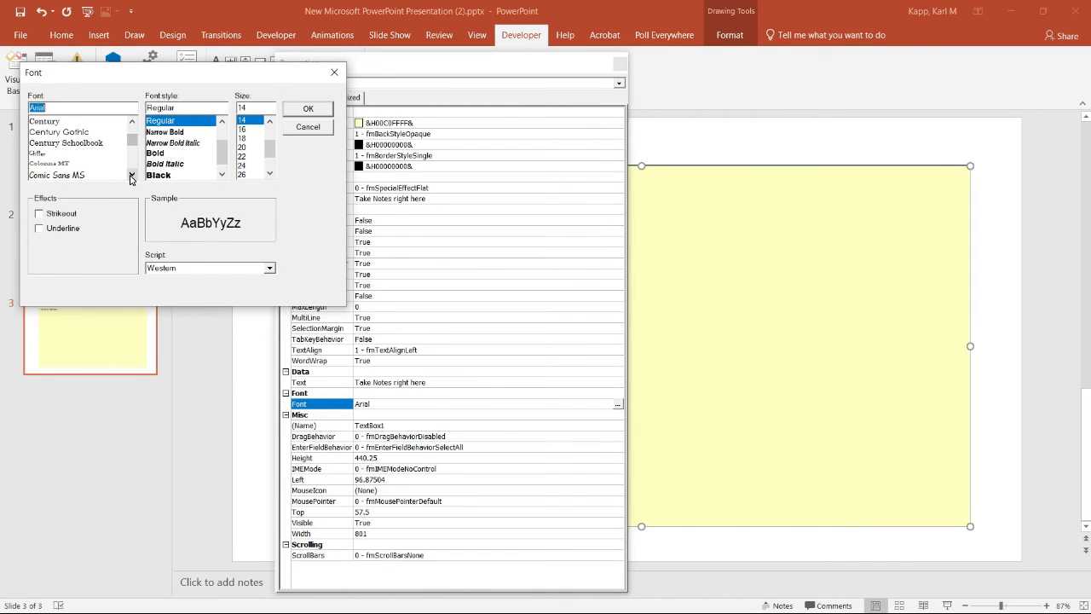
pyautogui.click(75, 175)
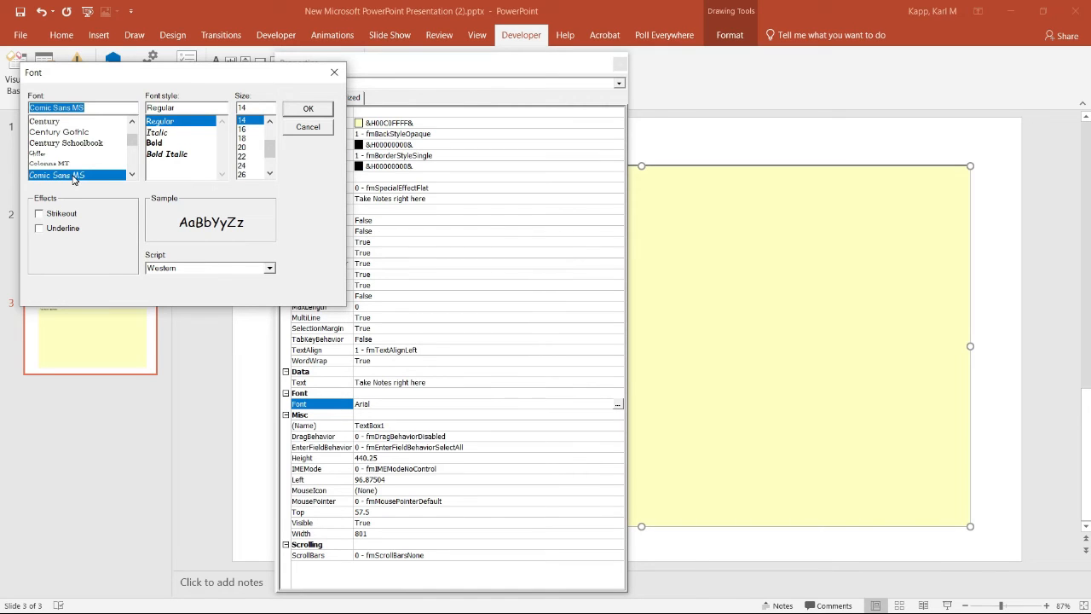
pyautogui.click(243, 175)
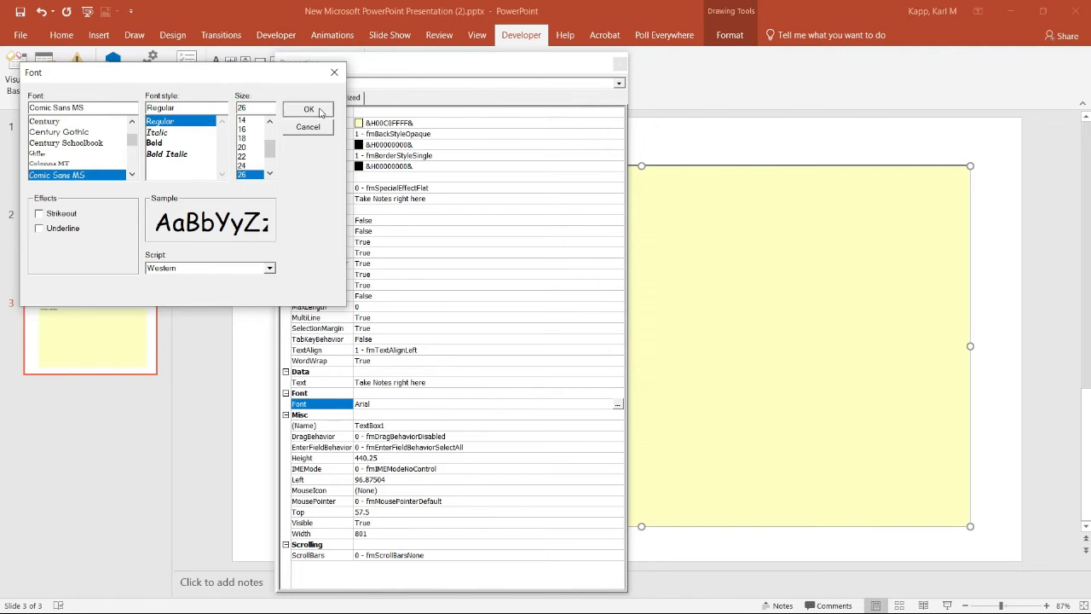
pyautogui.click(322, 111)
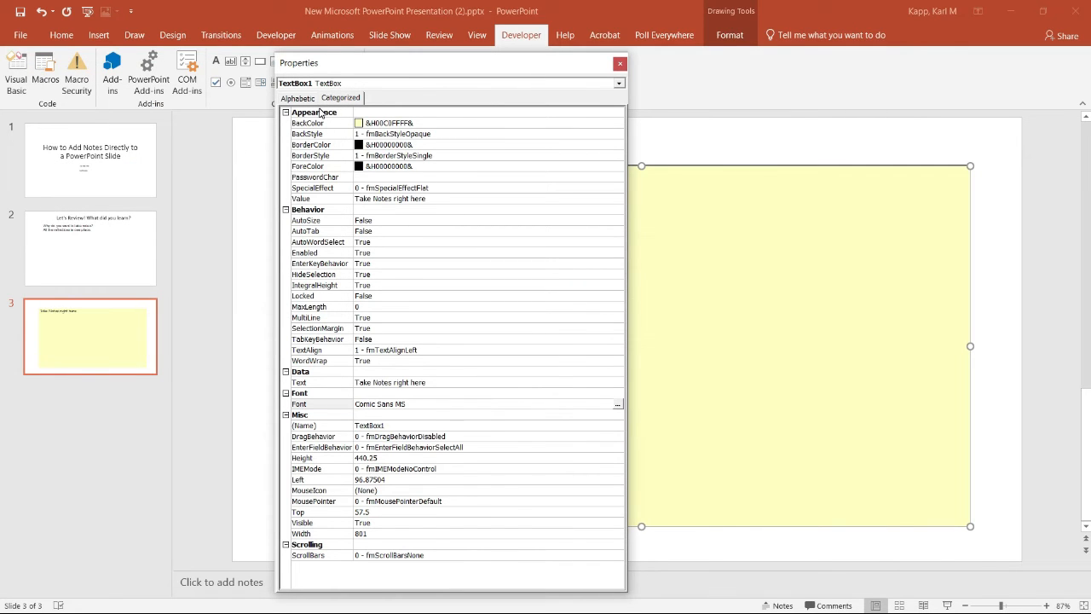
pyautogui.click(947, 606)
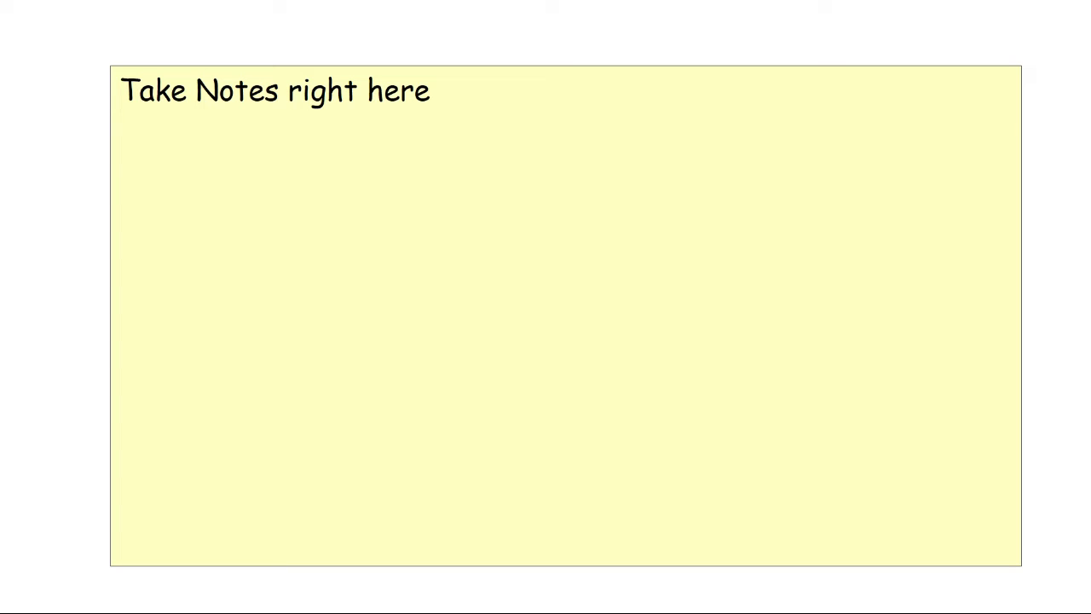
pyautogui.press('Escape')
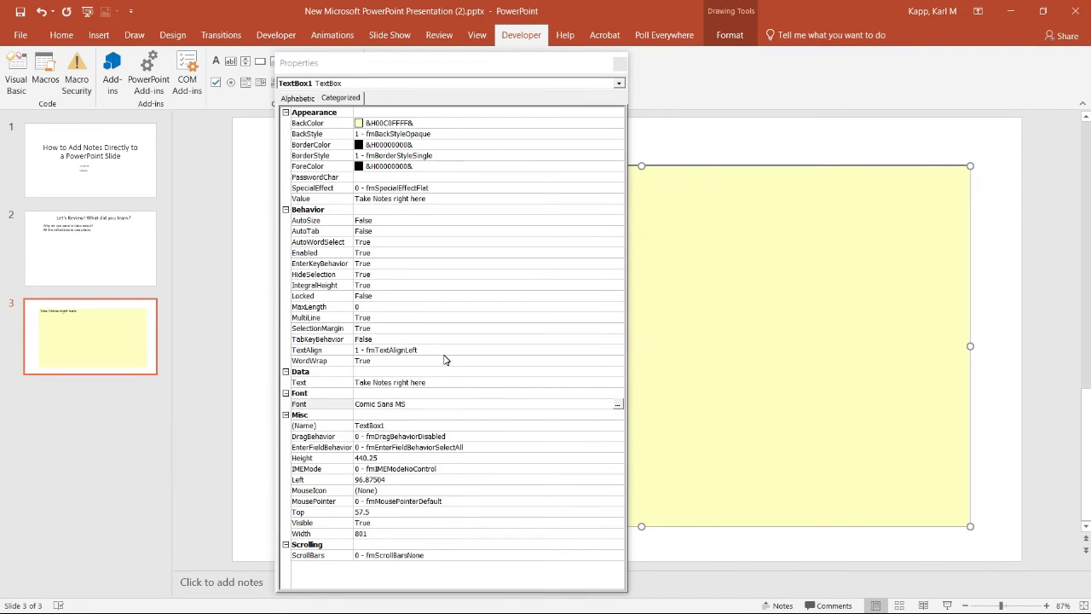
# Set the text box's ScrollBars property to 2 - fmScrollBarsVertical
pyautogui.click(396, 555)
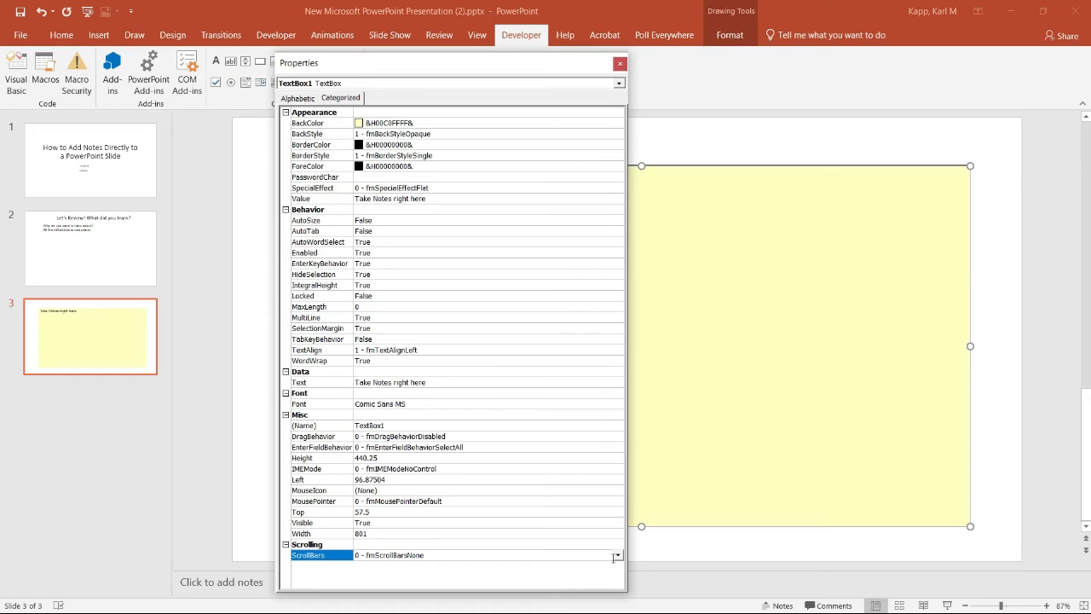
pyautogui.click(618, 557)
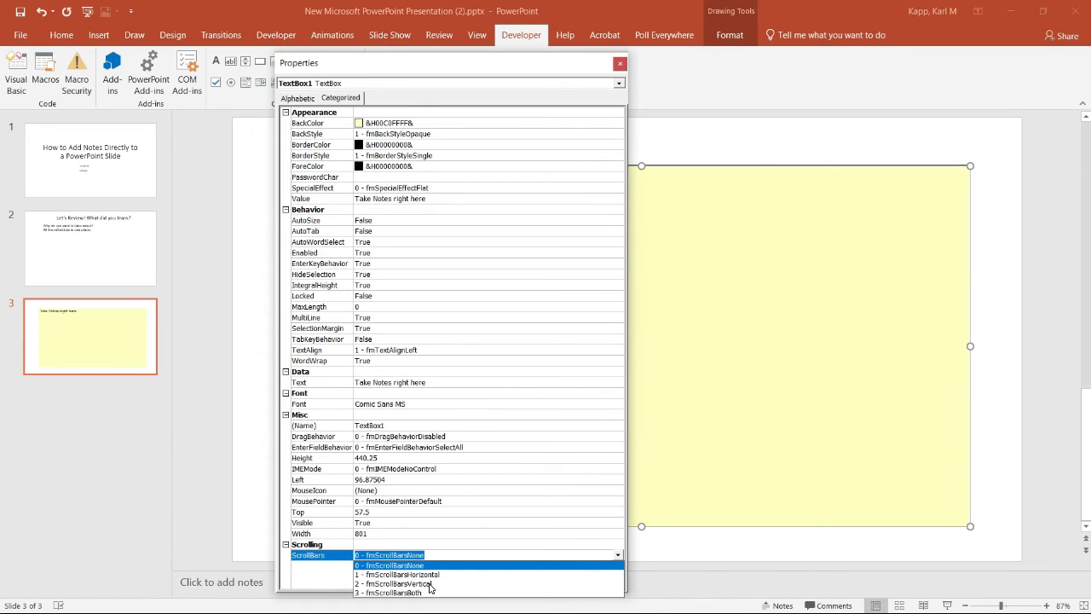
pyautogui.click(431, 584)
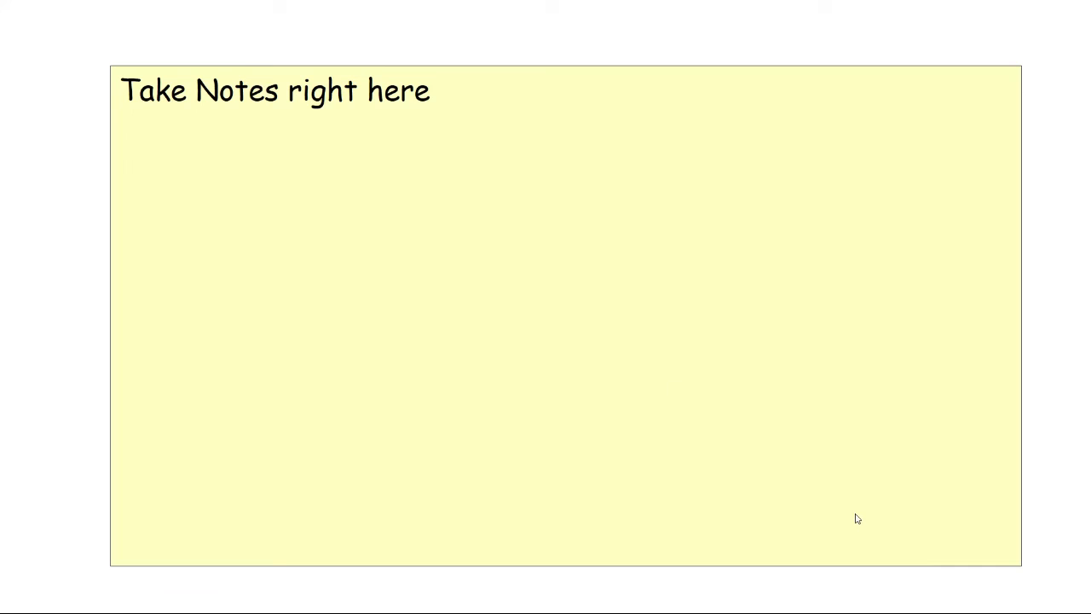
# In the slide show, add "notes" and many short "s" and "a" lines to the text box, and scroll through them
pyautogui.click(948, 605)
pyautogui.click(442, 102)
pyautogui.press('Return')
pyautogui.write('notes')
pyautogui.press('Return')
pyautogui.write('s sa a a a a a a a a a a')
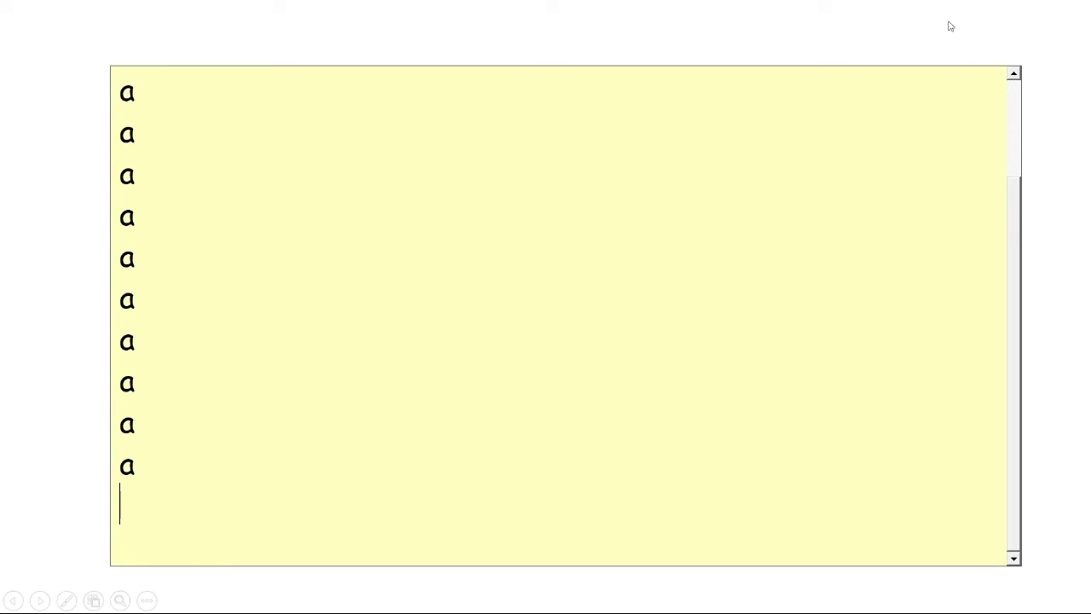
pyautogui.moveTo(1013, 256); pyautogui.dragTo(1014, 287)
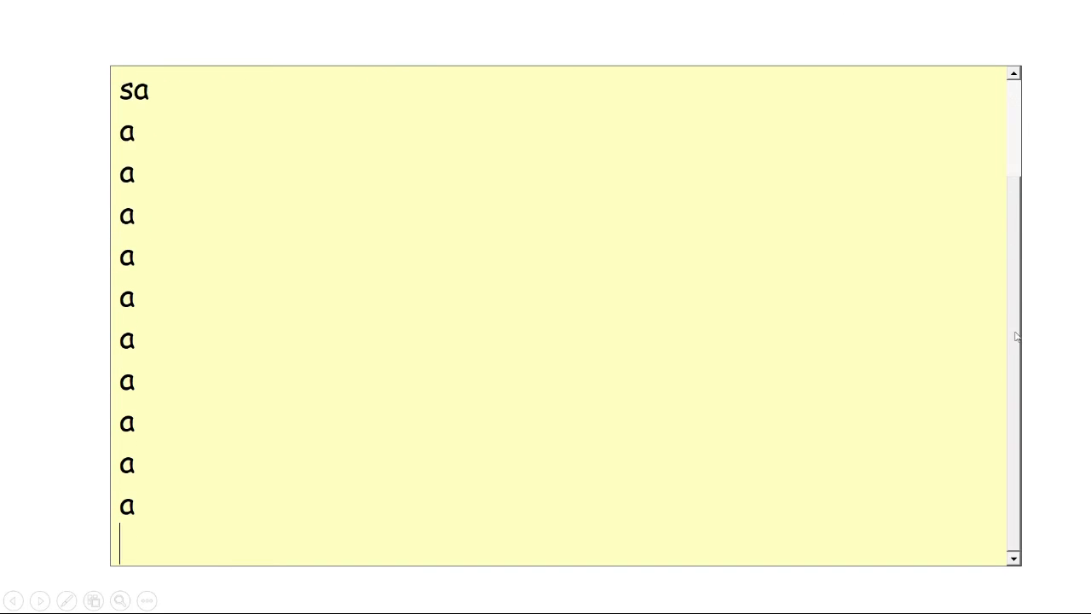
# Delete the surplus "a" lines, keeping "notes" and two "s" lines below the heading text, and exit the slide show
pyautogui.press('BackSpace')
pyautogui.press('BackSpace')
pyautogui.press('BackSpace')
pyautogui.press('BackSpace')
pyautogui.press('BackSpace')
pyautogui.press('BackSpace')
pyautogui.press('BackSpace')
pyautogui.press('BackSpace')
pyautogui.press('BackSpace')
pyautogui.press('BackSpace')
pyautogui.press('BackSpace')
pyautogui.press('BackSpace')
pyautogui.press('BackSpace')
pyautogui.press('BackSpace')
pyautogui.press('BackSpace')
pyautogui.press('BackSpace')
pyautogui.press('BackSpace')
pyautogui.press('BackSpace')
pyautogui.press('BackSpace')
pyautogui.press('BackSpace')
pyautogui.press('BackSpace')
pyautogui.press('BackSpace')
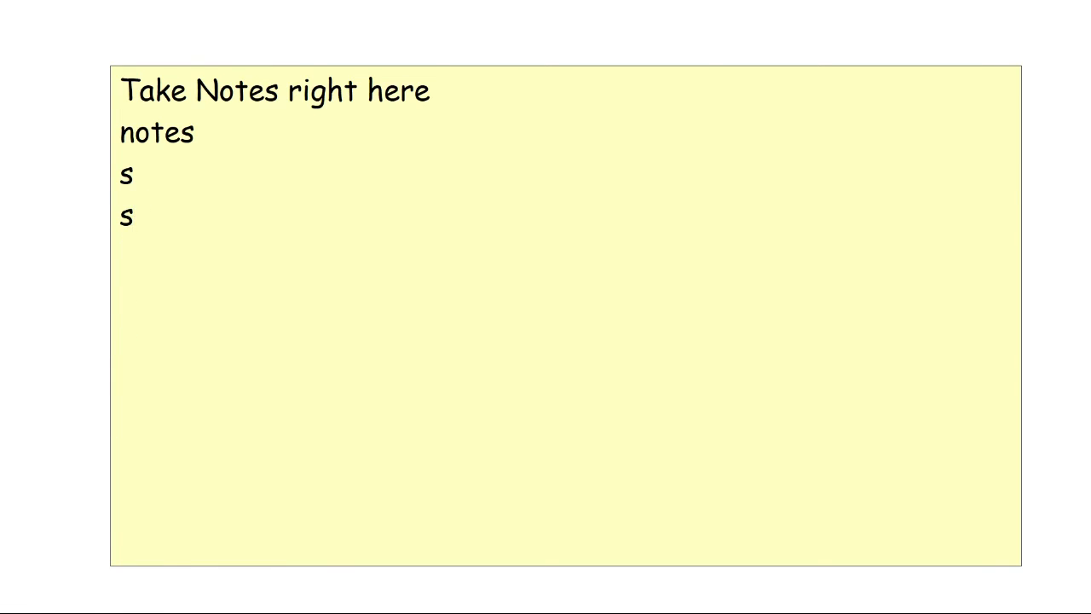
pyautogui.press('Escape')
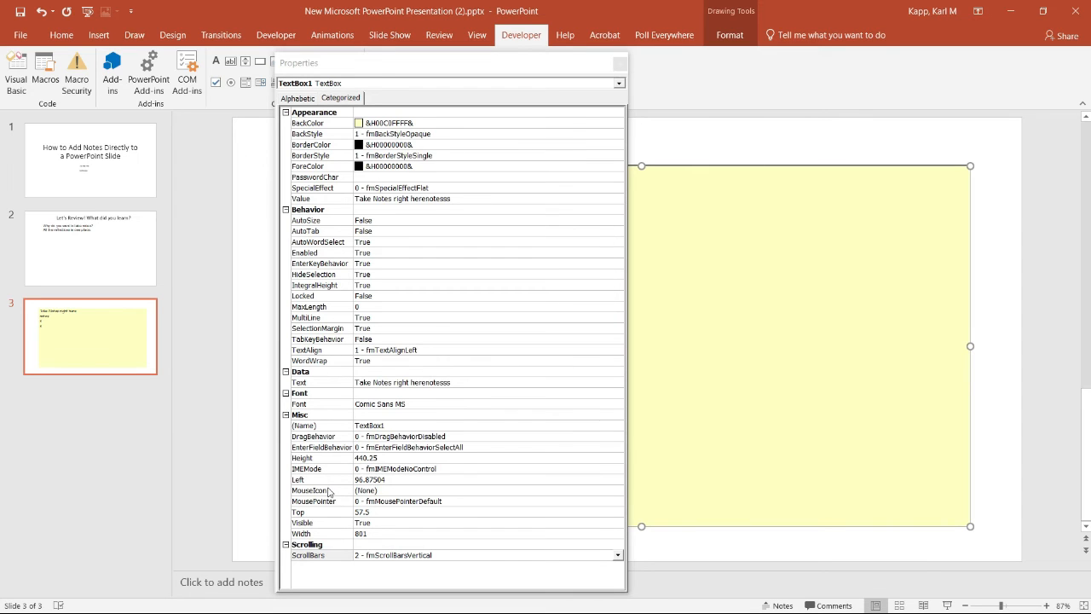
# Set DragBehavior to 1 - fmDragBehaviorEnabled and, in the slide show, move "Take Notes right here" behind the last "s"
pyautogui.doubleClick(391, 435)
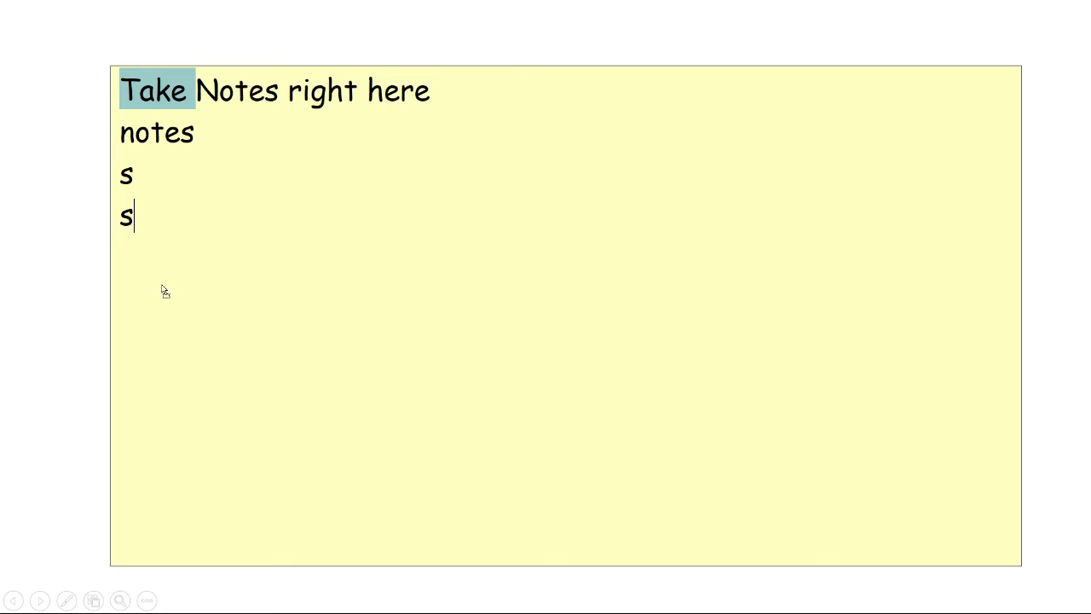
pyautogui.moveTo(149, 91); pyautogui.dragTo(134, 215)
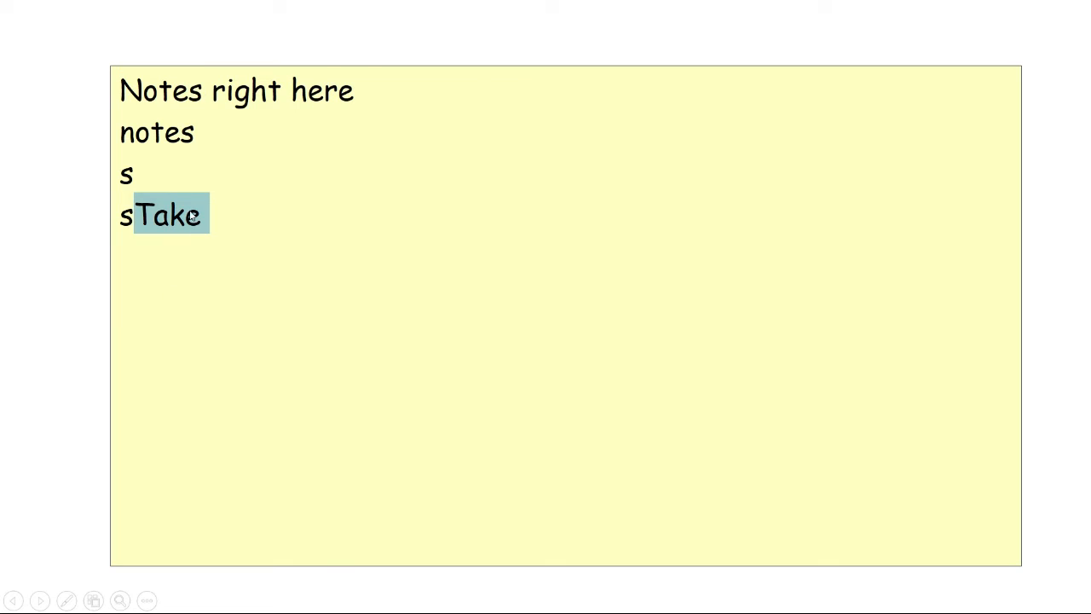
pyautogui.click(152, 223)
pyautogui.doubleClick(134, 220)
pyautogui.moveTo(134, 220); pyautogui.dragTo(122, 96)
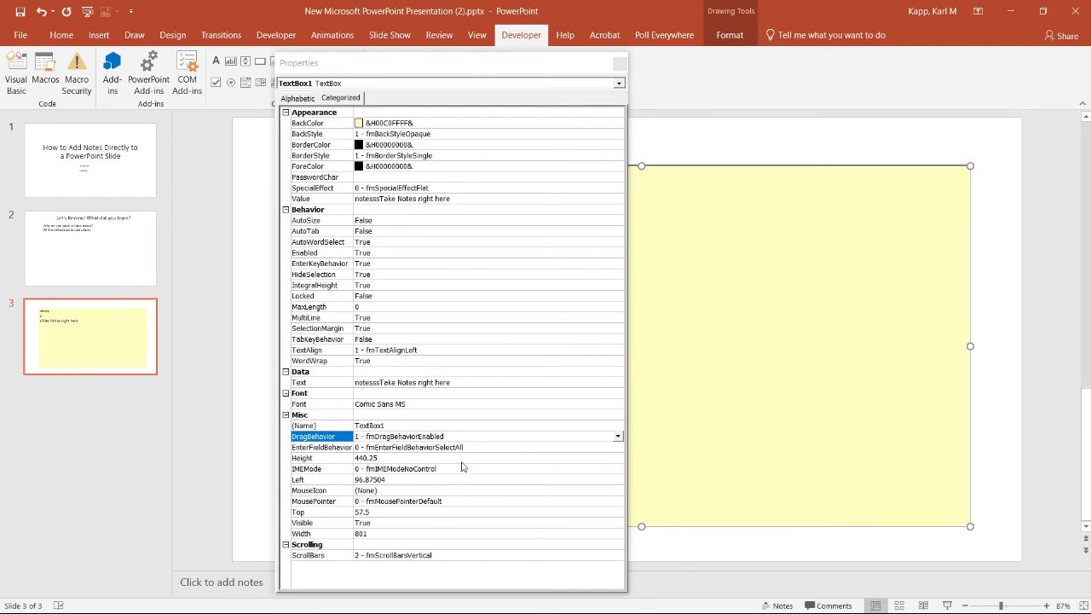
# Set DragBehavior to 0 - fmDragBehaviorDisabled and try to move words within the text box in the slide show
pyautogui.click(619, 439)
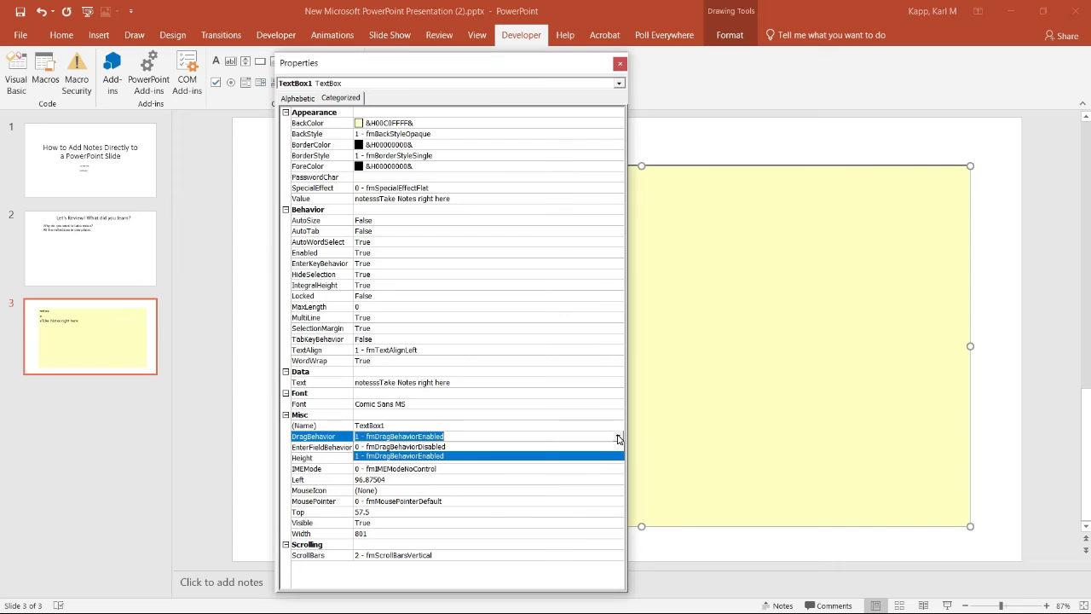
pyautogui.click(443, 448)
pyautogui.click(947, 605)
pyautogui.moveTo(154, 173); pyautogui.dragTo(215, 175)
pyautogui.doubleClick(133, 100)
pyautogui.click(162, 95)
pyautogui.doubleClick(273, 173)
pyautogui.click(226, 109)
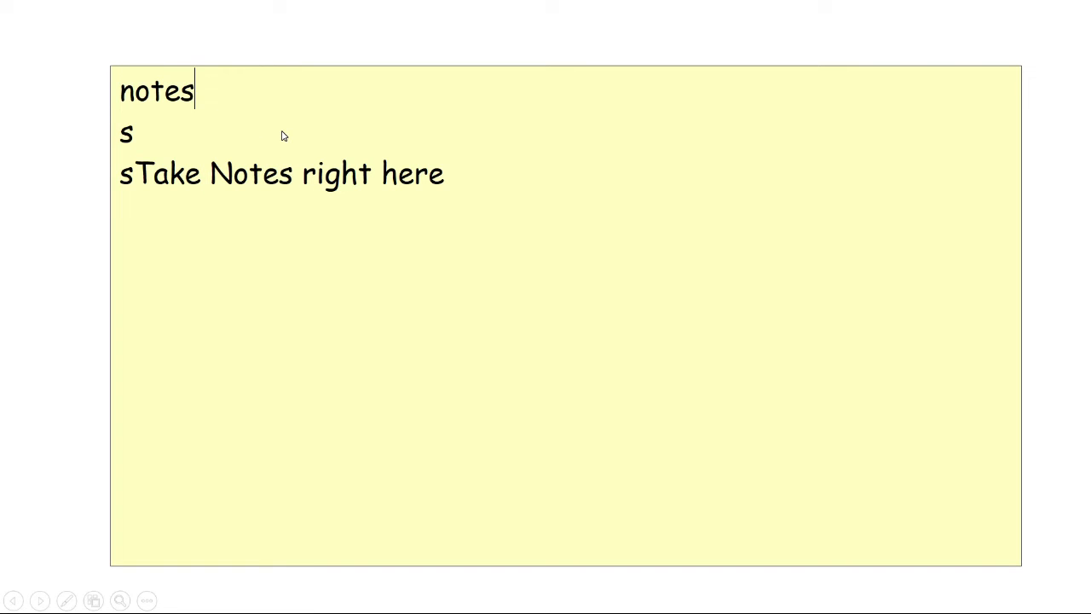
pyautogui.press('Escape')
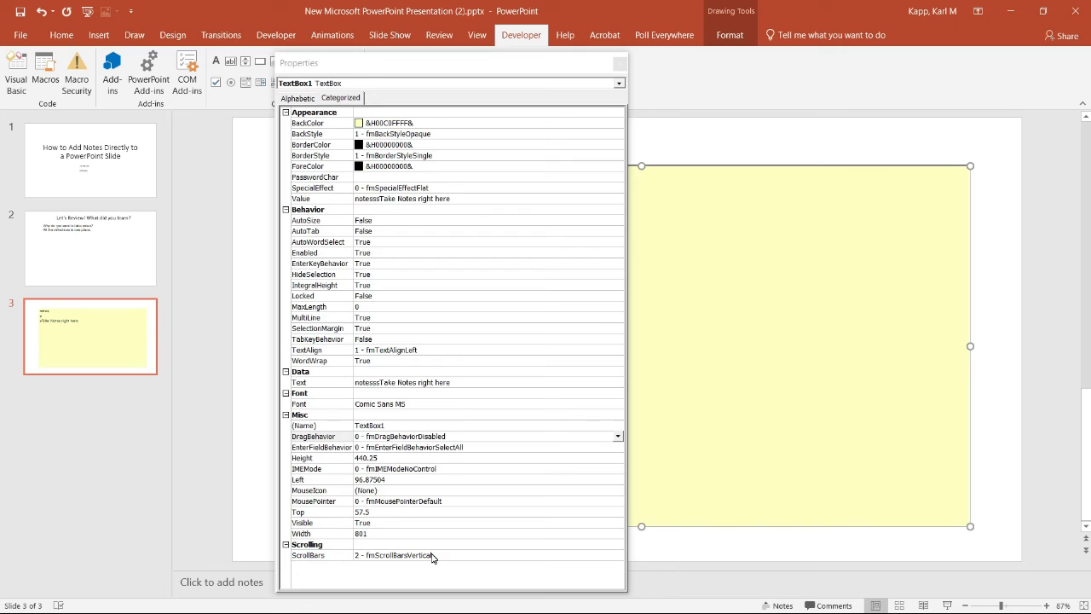
# Set DragBehavior to 1 - fmDragBehaviorEnabled and close the text box's properties
pyautogui.click(443, 438)
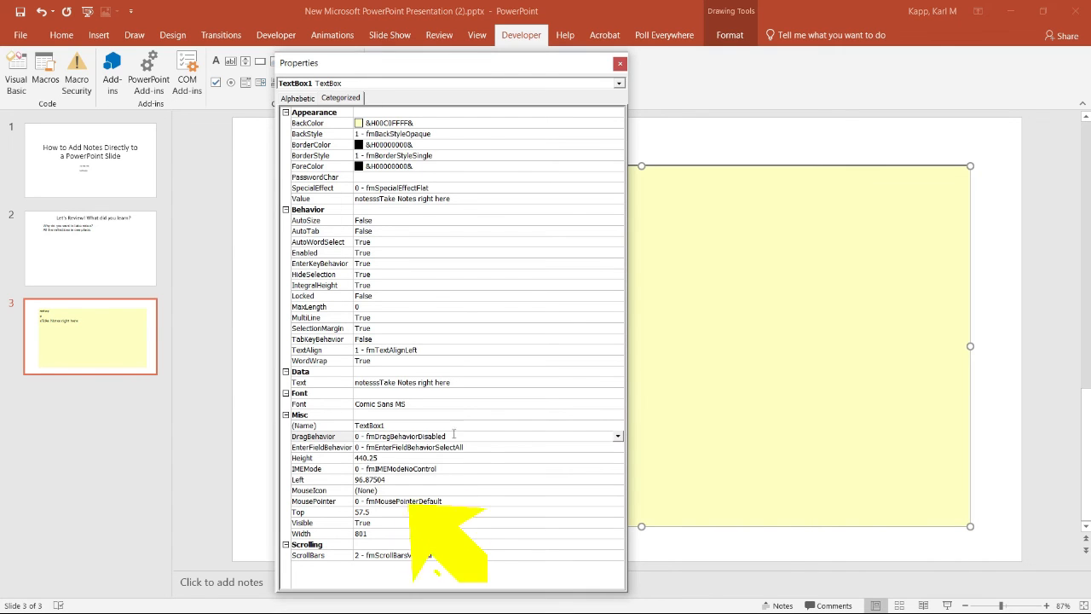
pyautogui.click(619, 437)
pyautogui.click(431, 458)
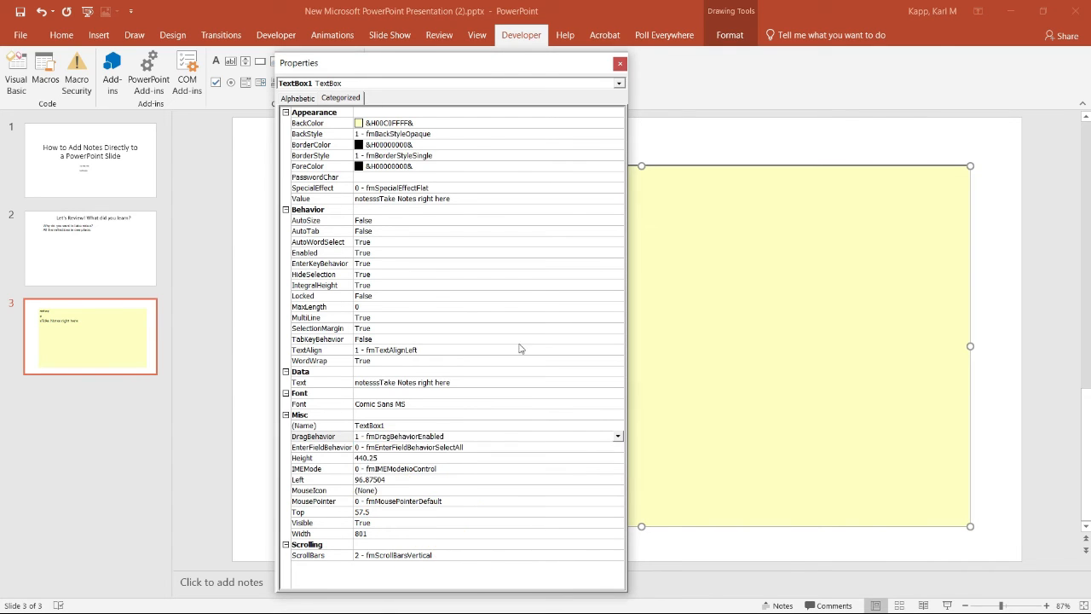
pyautogui.click(619, 64)
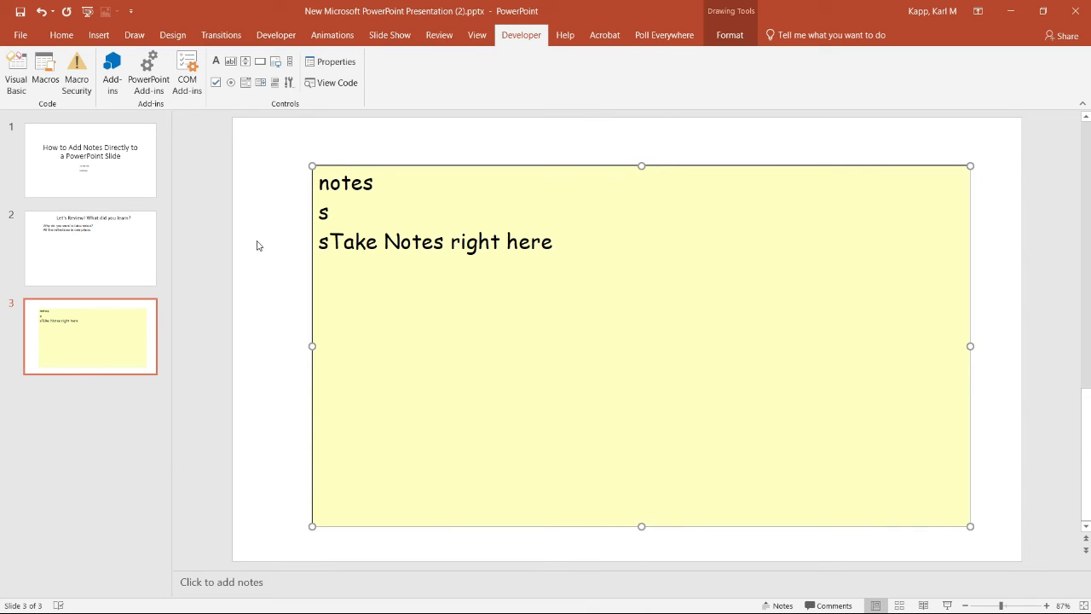
# Try to edit the text box's contents directly on the slide in the normal editing view, and close the code editor
pyautogui.doubleClick(358, 241)
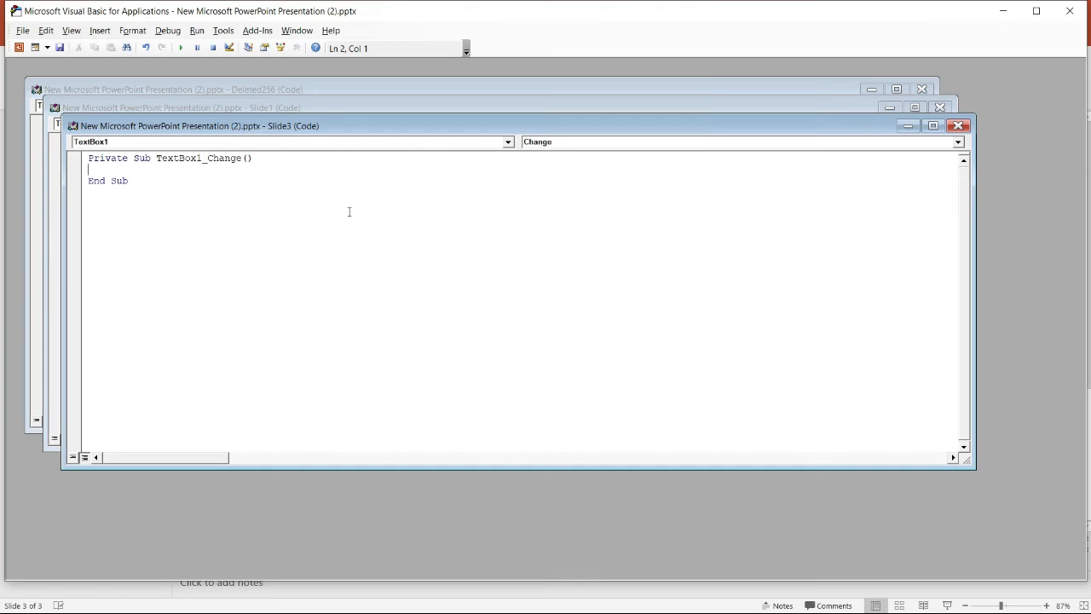
pyautogui.click(1072, 10)
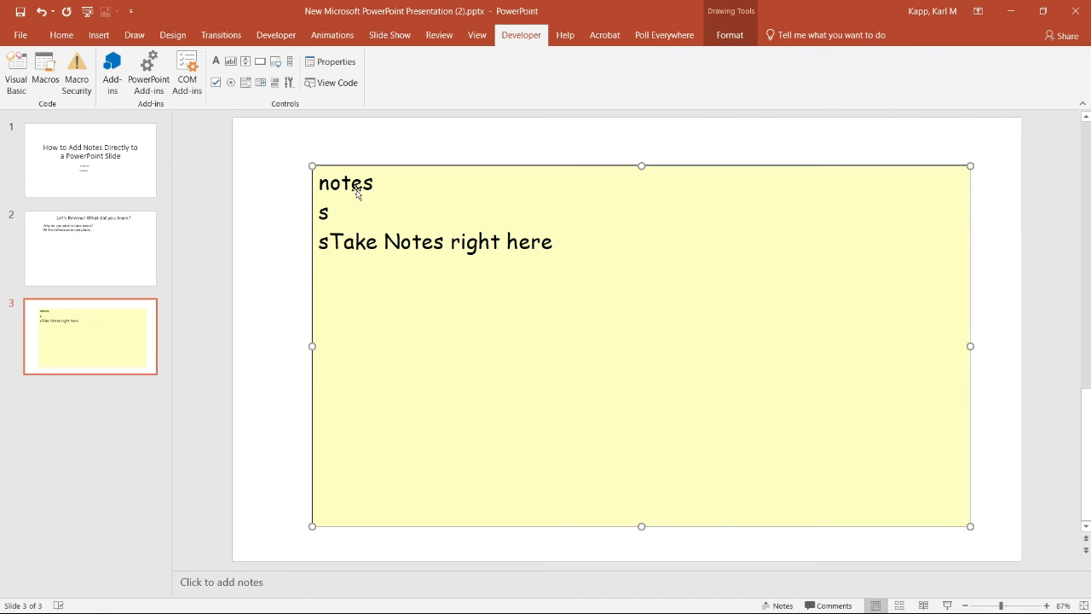
pyautogui.doubleClick(354, 183)
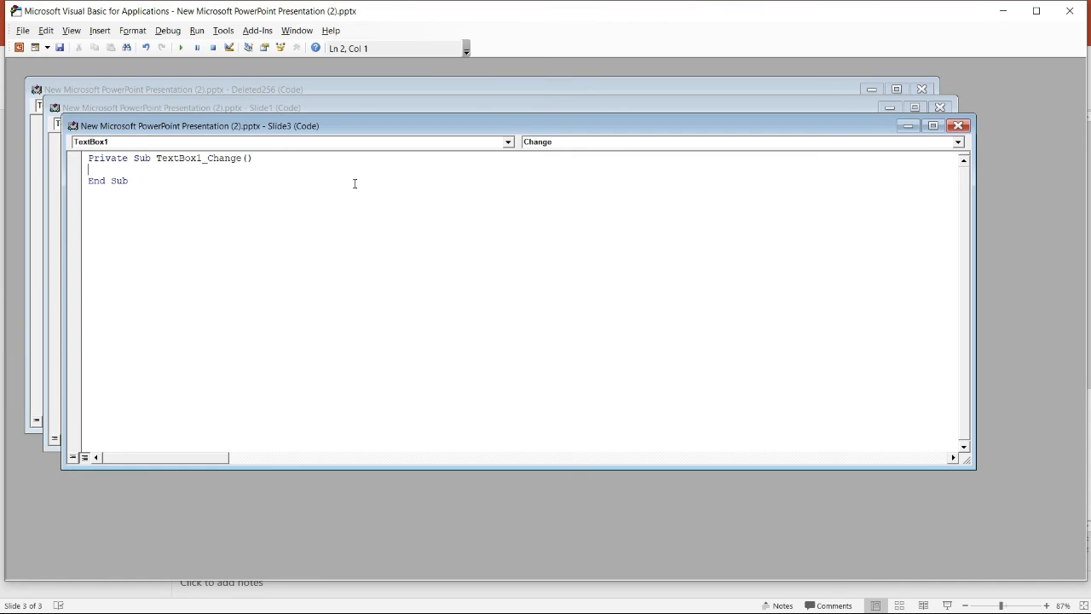
pyautogui.click(1071, 10)
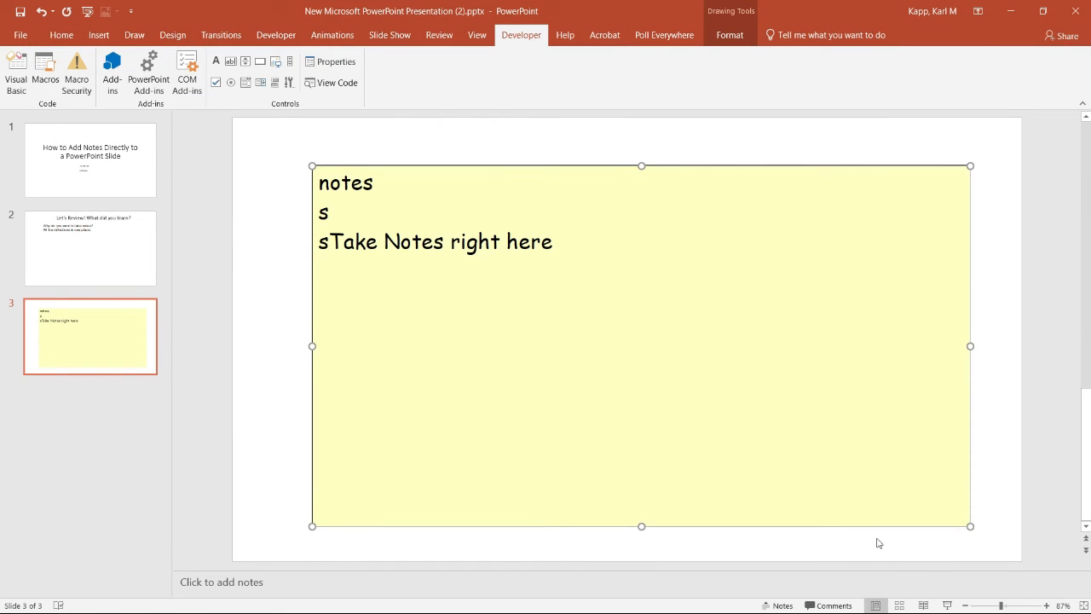
# In the slide show, change the text box's contents to "Take notes", four lines of "s" and "asdfalksjdfklas", and exit the show
pyautogui.click(947, 605)
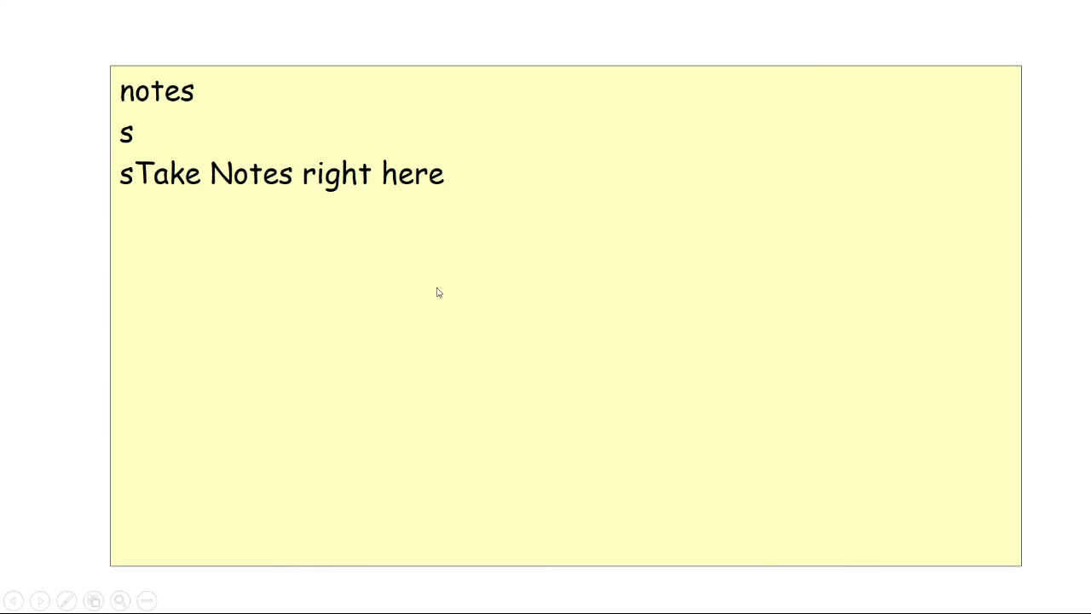
pyautogui.tripleClick(325, 176)
pyautogui.press('BackSpace')
pyautogui.press('BackSpace')
pyautogui.press('BackSpace')
pyautogui.press('BackSpace')
pyautogui.press('BackSpace')
pyautogui.press('BackSpace')
pyautogui.press('BackSpace')
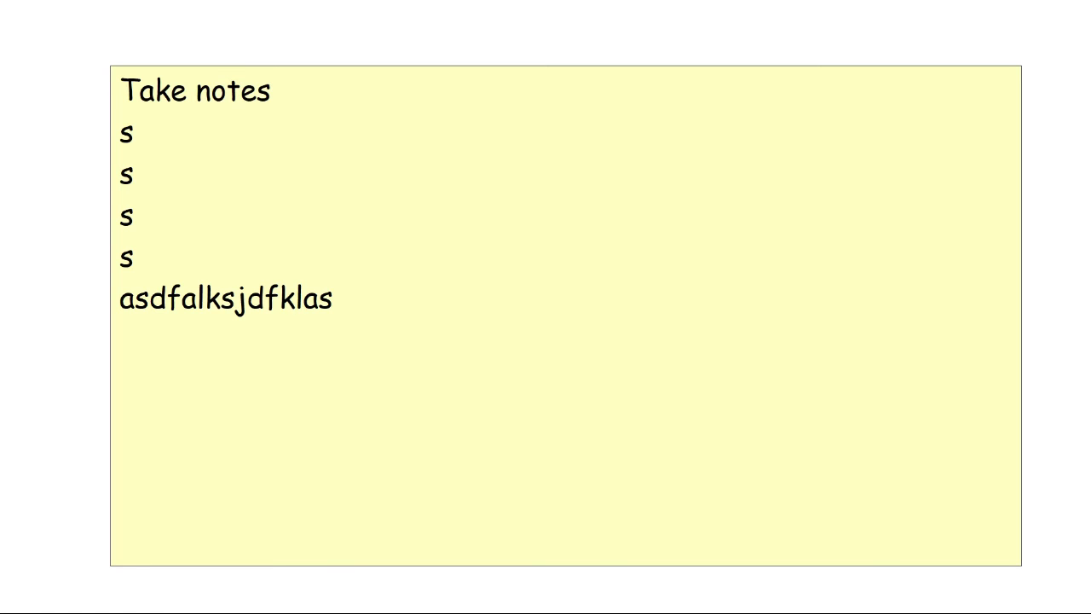
pyautogui.press('Escape')
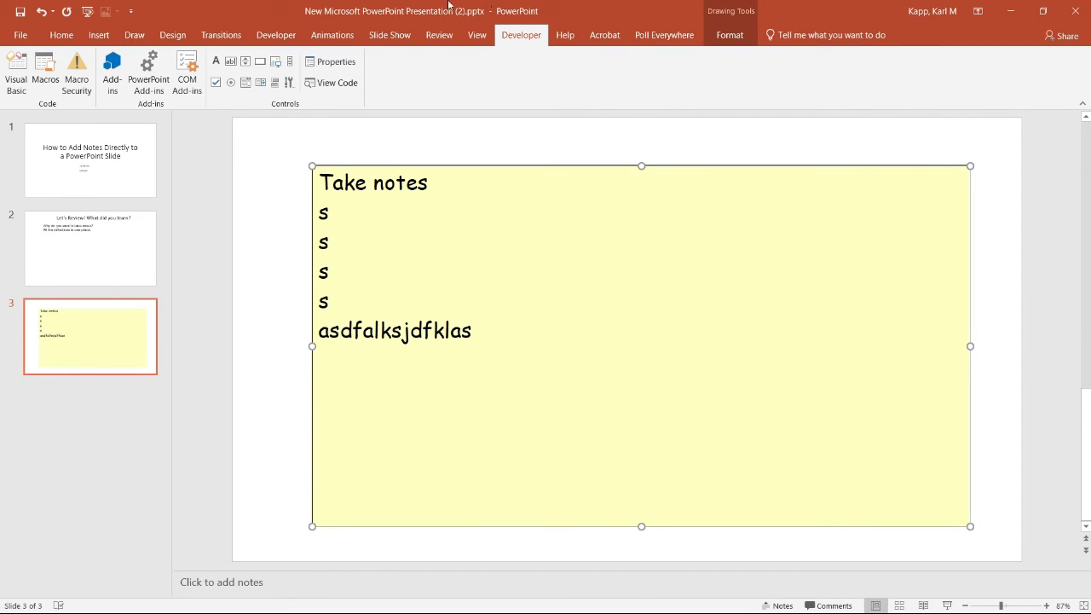
# Set the text box's TextAlign property to 2 - fmTextAlignCenter and preview the slide in the slide show
pyautogui.click(325, 63)
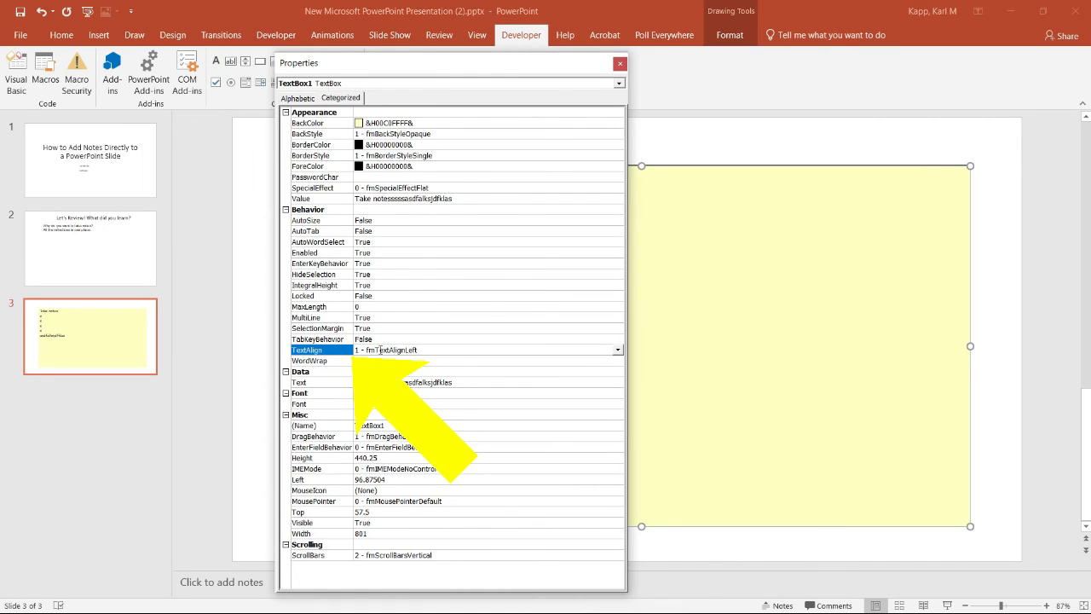
pyautogui.click(617, 351)
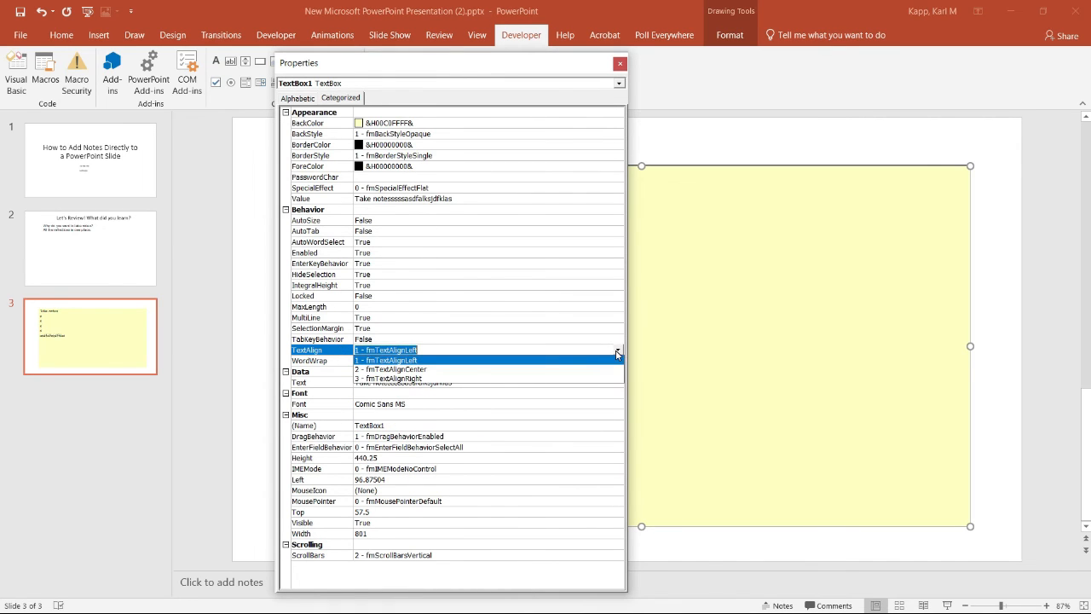
pyautogui.click(433, 371)
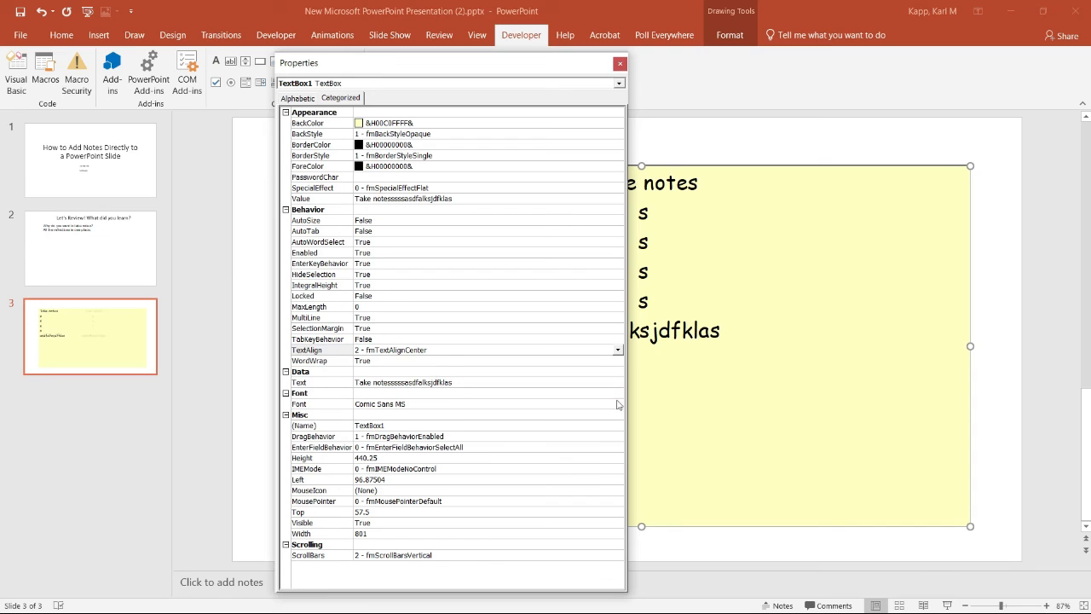
pyautogui.click(947, 605)
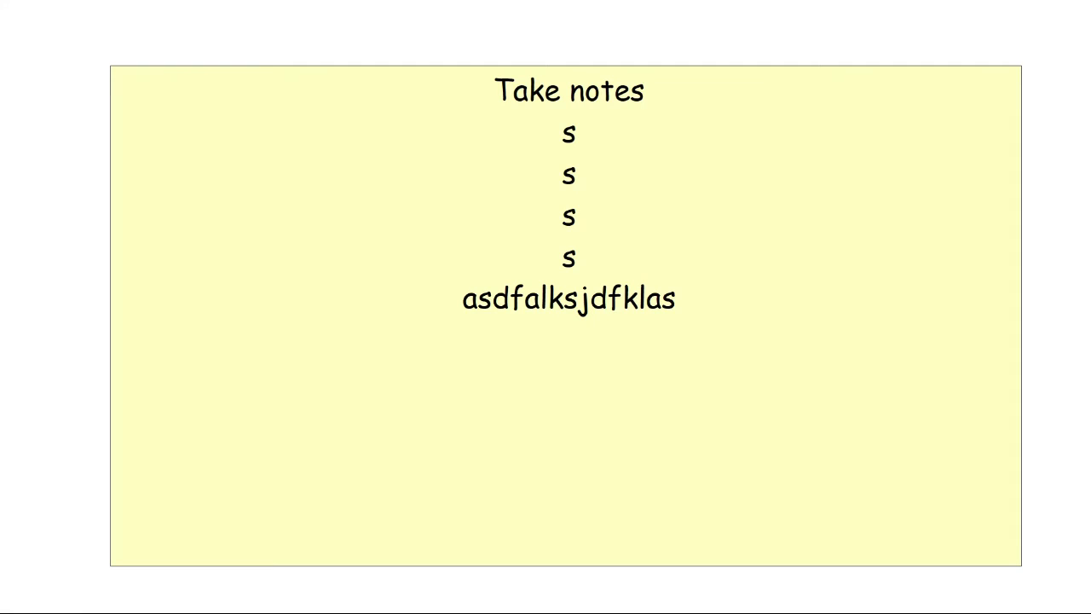
pyautogui.press('Escape')
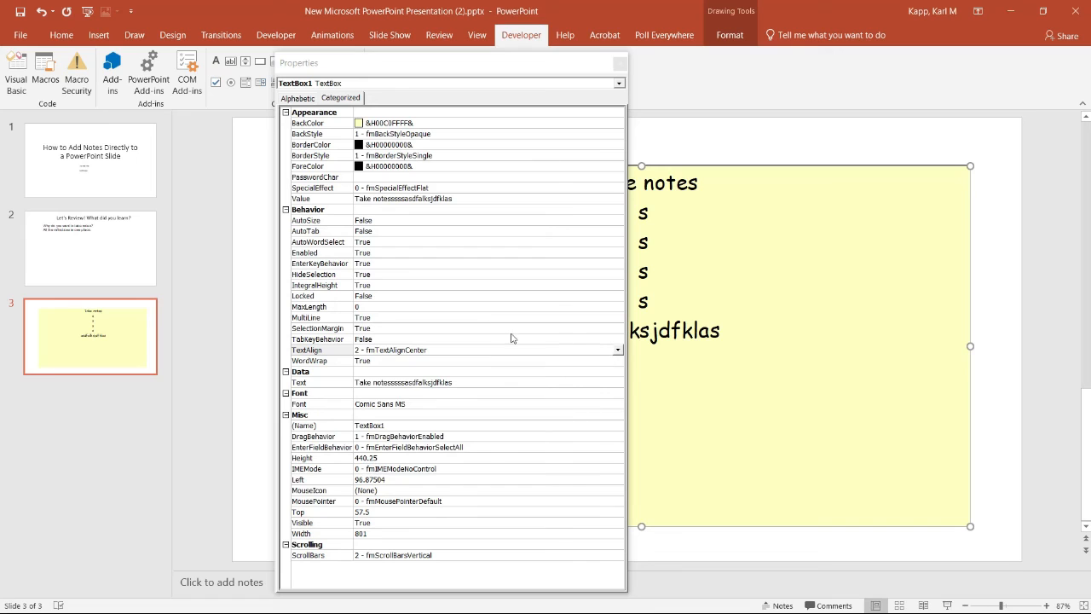
# Set the text box's TextAlign property to 3 - fmTextAlignRight
pyautogui.click(619, 351)
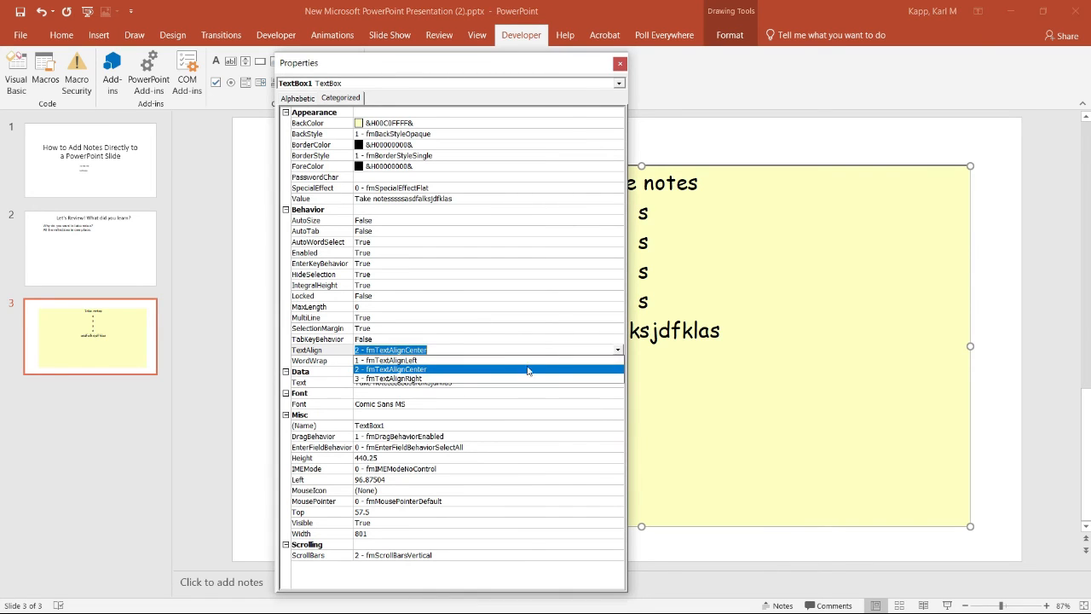
pyautogui.click(415, 383)
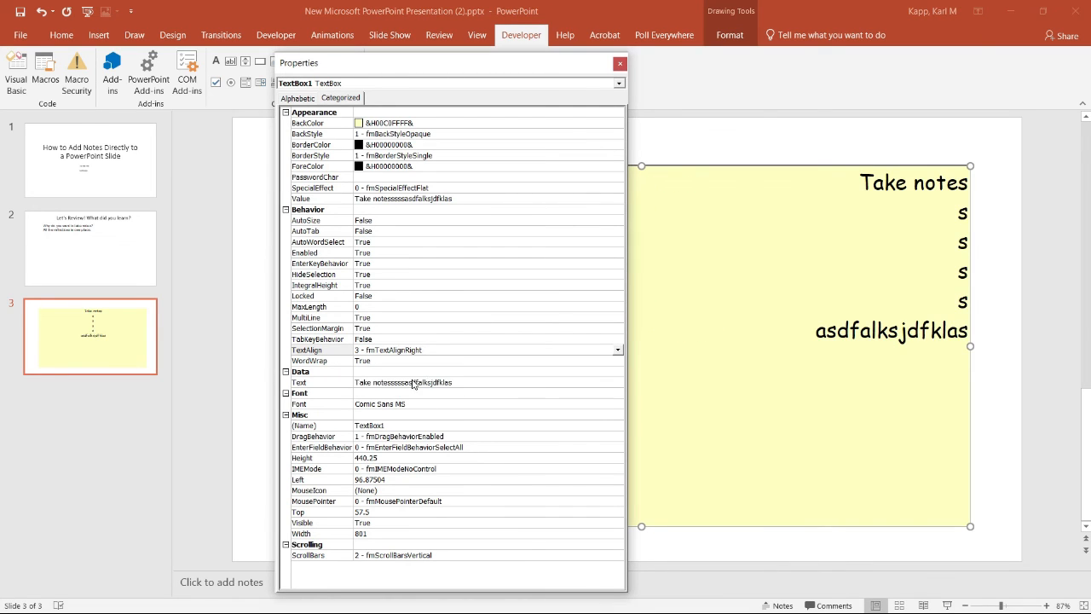
# Set the text box's TextAlign property to 1 - fmTextAlignLeft and preview the slide in the slide show
pyautogui.click(617, 350)
pyautogui.click(423, 364)
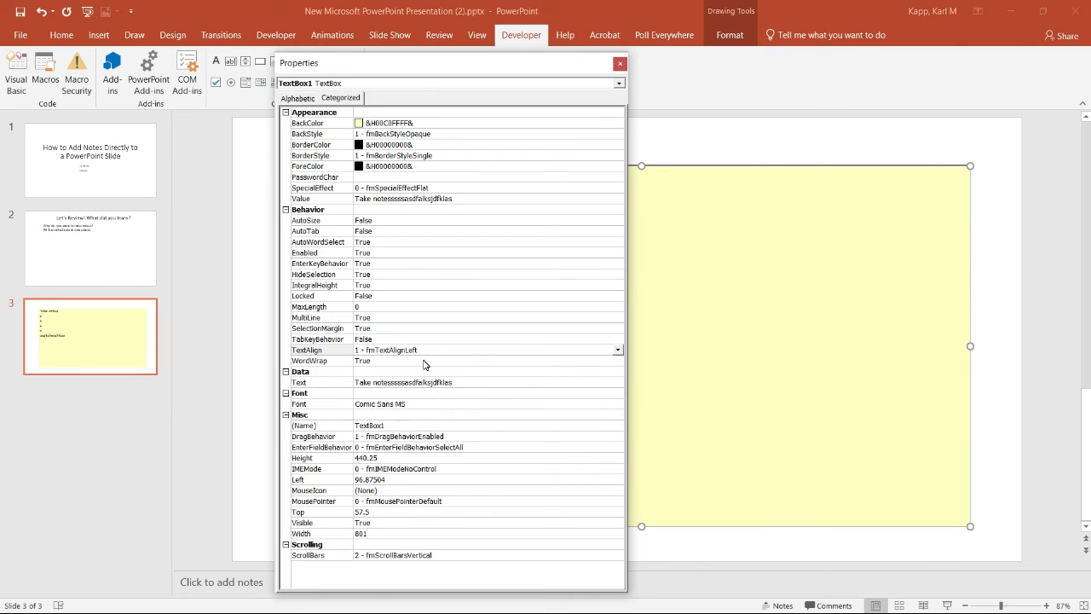
pyautogui.click(947, 605)
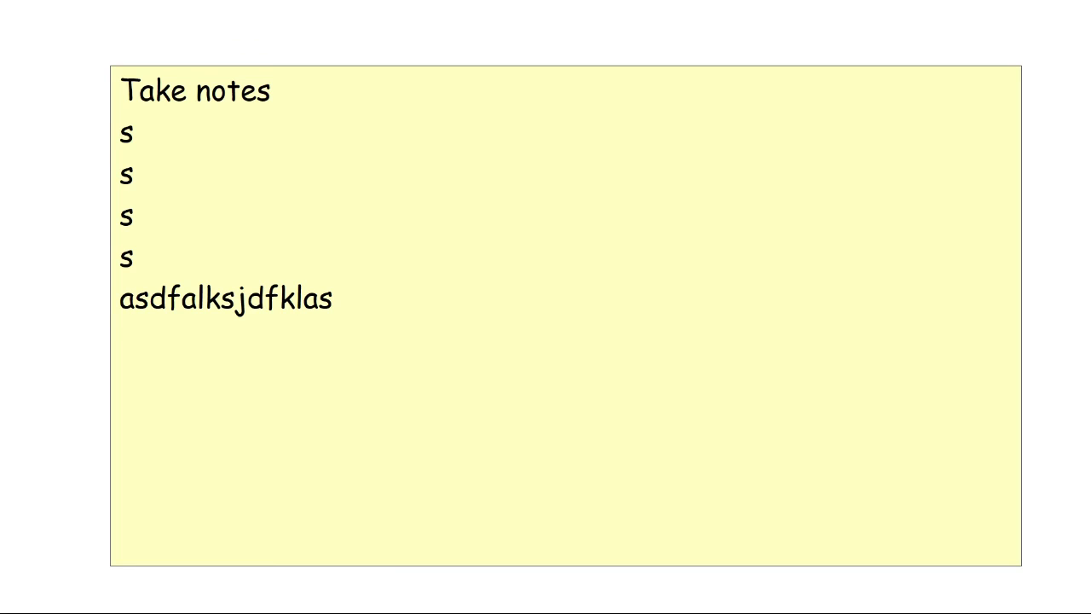